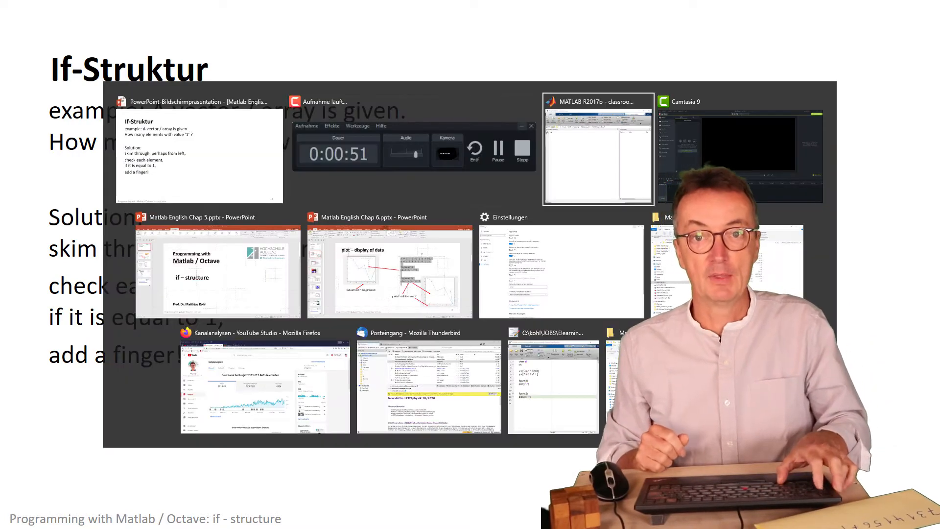
{"action": "key", "text": "alt+Tab"}
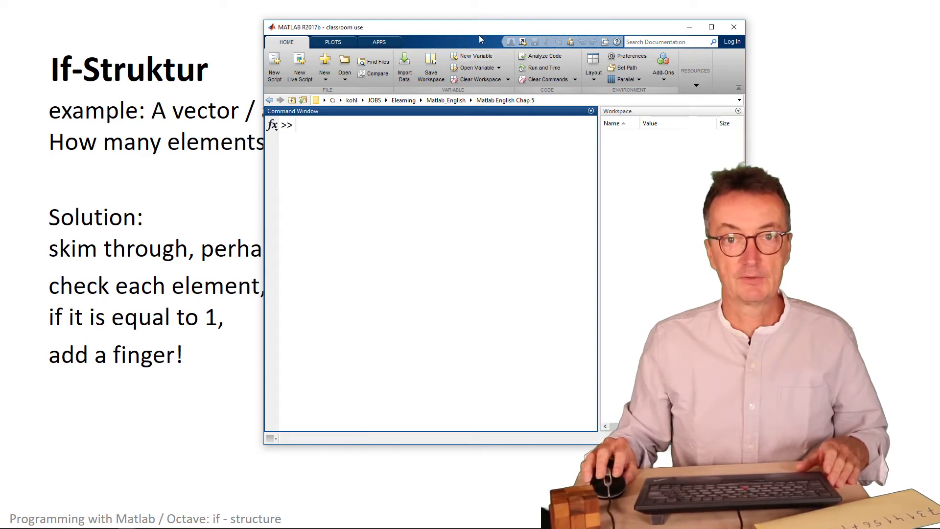
Step: Switch to MATLAB, reposition its window and start a new empty script with edit
{"action": "left_click_drag", "start_coordinate": [486, 33], "coordinate": [631, 52]}
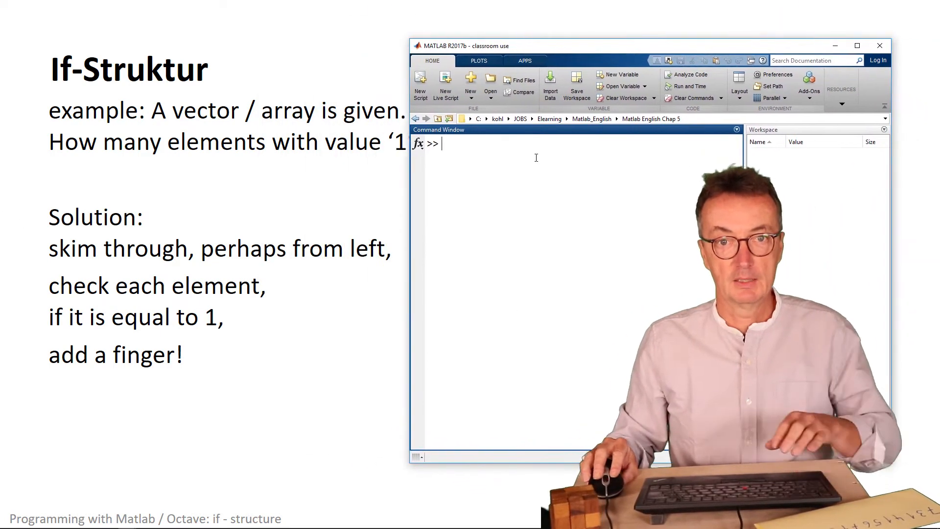
{"action": "type", "text": "edit"}
{"action": "key", "text": "Return"}
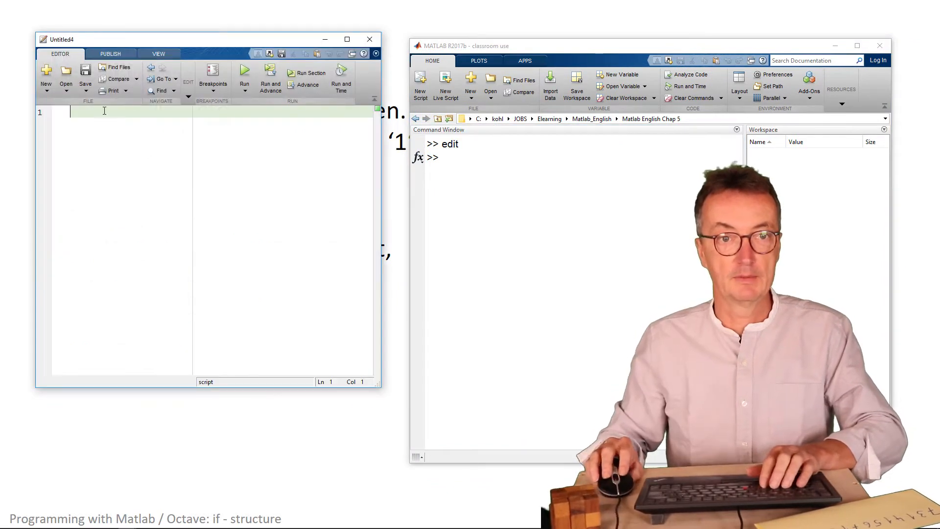
Step: Save the script as pr.m in the Matlab English Chap 5 folder, overwriting the existing file
{"action": "left_click", "coordinate": [86, 91]}
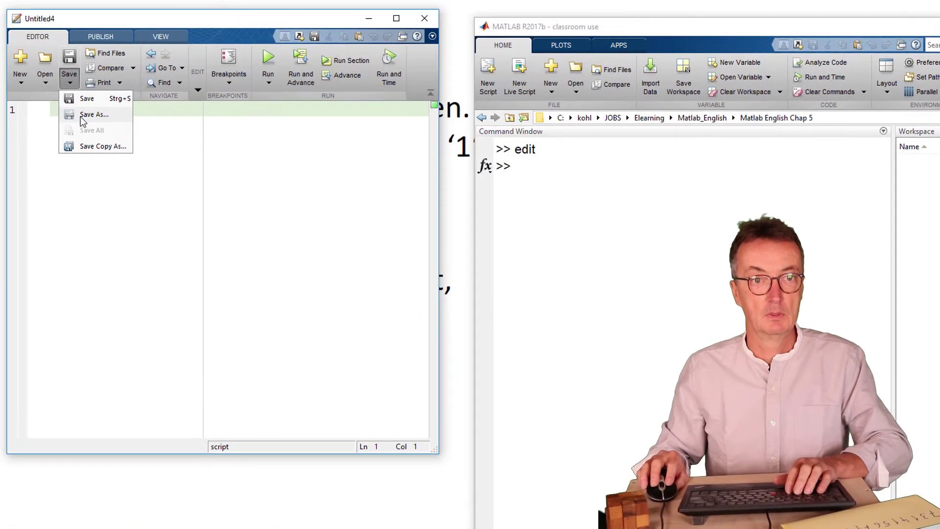
{"action": "left_click", "coordinate": [98, 115]}
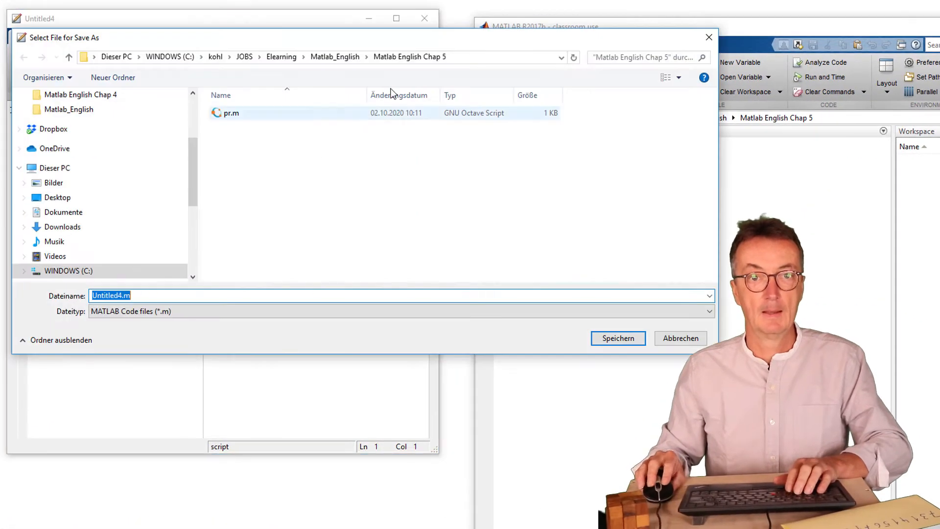
{"action": "left_click", "coordinate": [229, 112]}
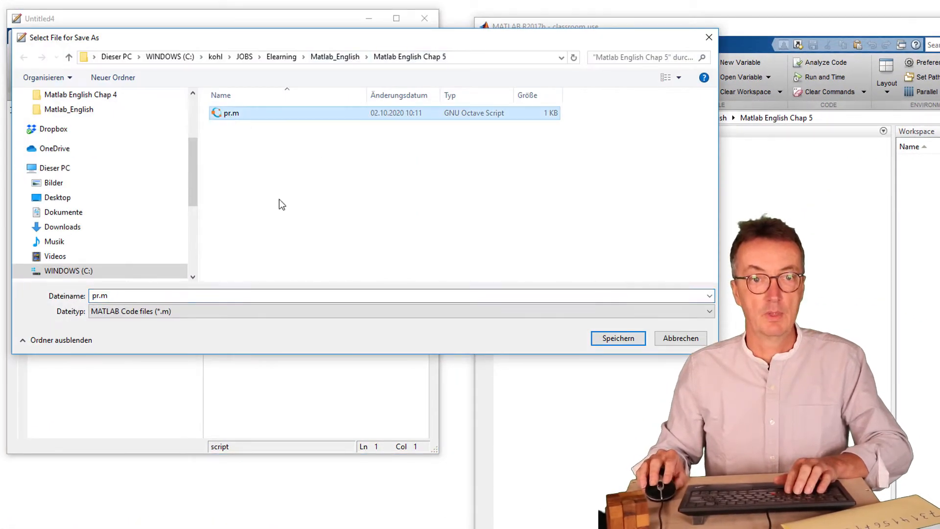
{"action": "left_click", "coordinate": [605, 343]}
{"action": "left_click", "coordinate": [575, 305]}
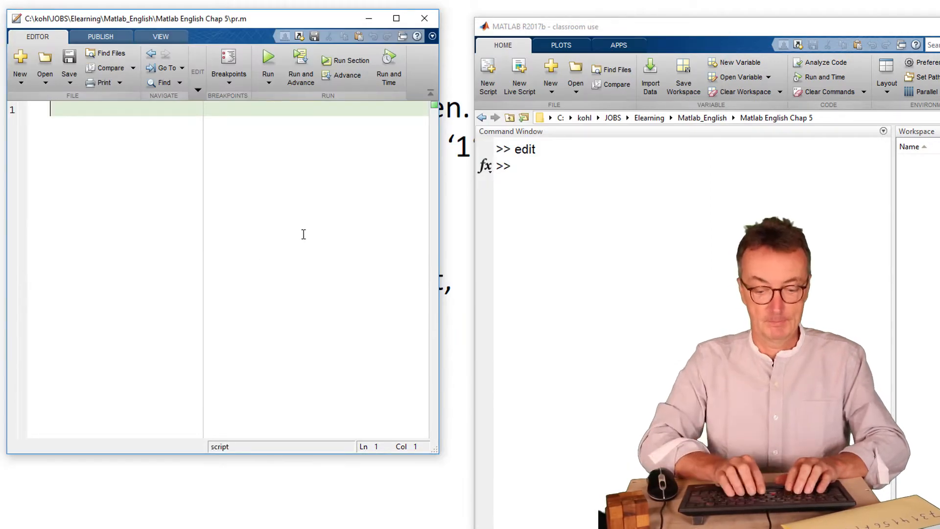
{"action": "type", "text": "clear all"}
{"action": "key", "text": "Return"}
{"action": "type", "text": "clc"}
{"action": "key", "text": "Return"}
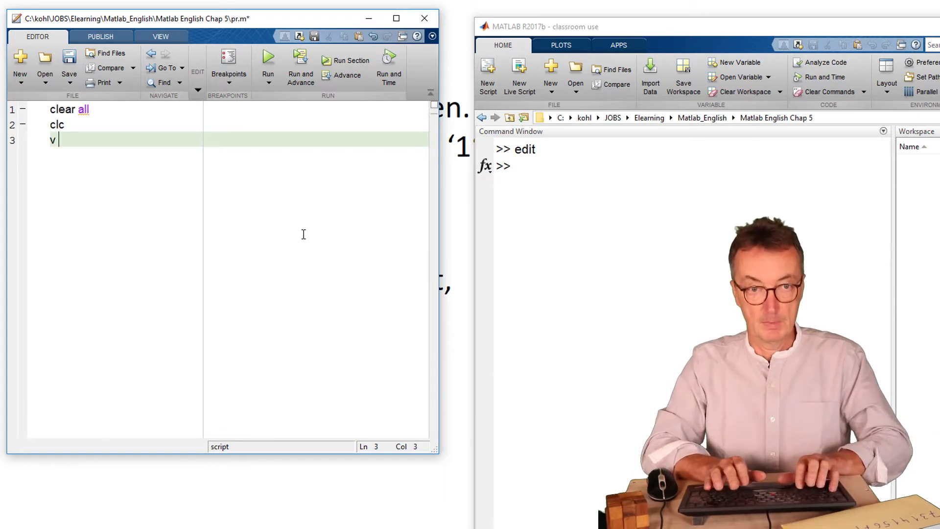
{"action": "type", "text": "v = [ 7 3 1 4 1 5 6 7 1 0 1 3 4"}
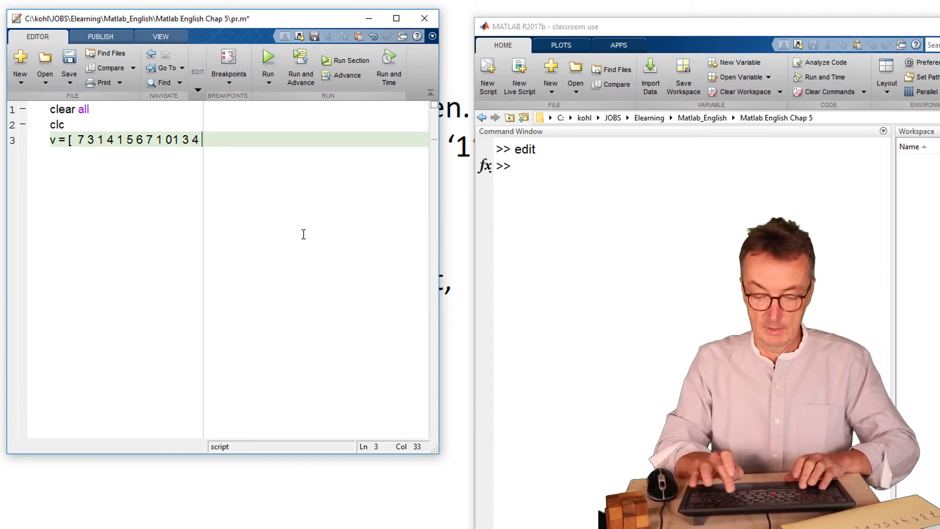
{"action": "type", "text": "]"}
{"action": "key", "text": "Return"}
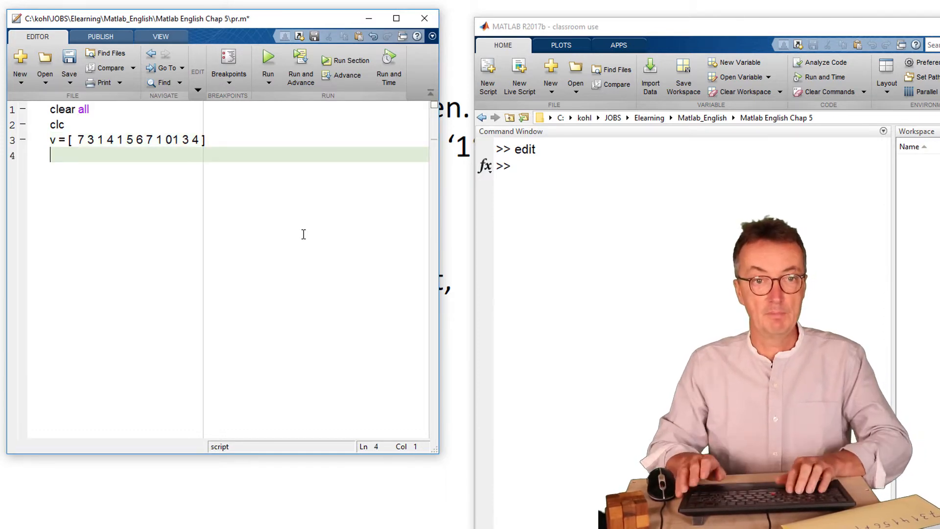
{"action": "key", "text": "Return"}
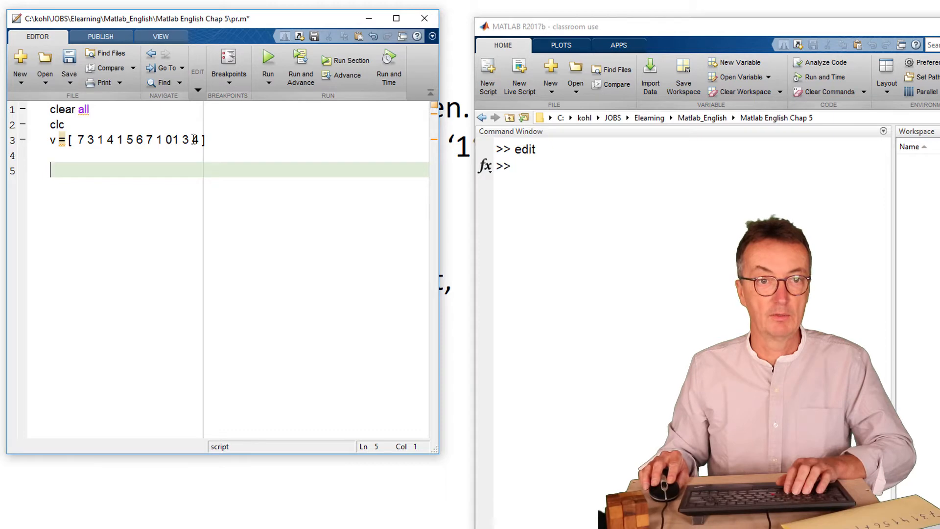
{"action": "key", "text": "Return"}
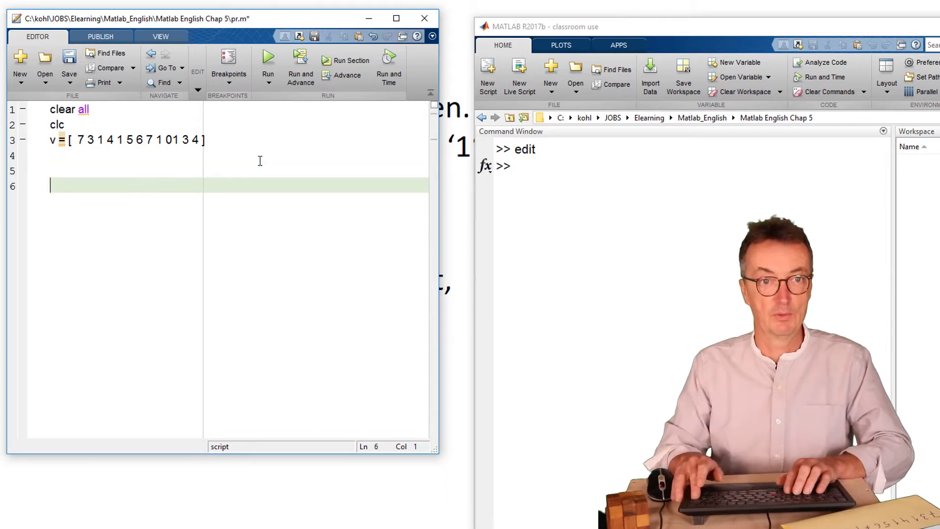
Step: Write the loop header for i = 1:length(v) with a body line below it
{"action": "key", "text": "BackSpace"}
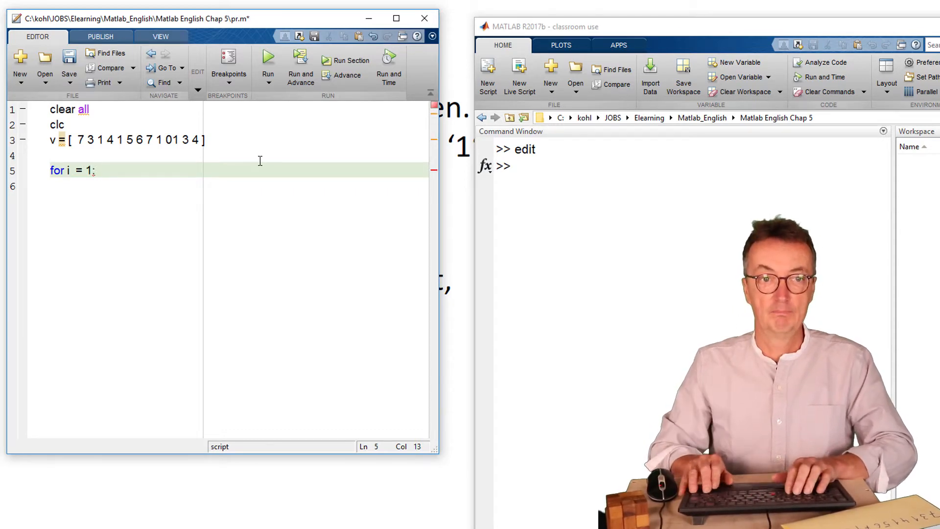
{"action": "key", "text": "Return"}
{"action": "type", "text": "v(i"}
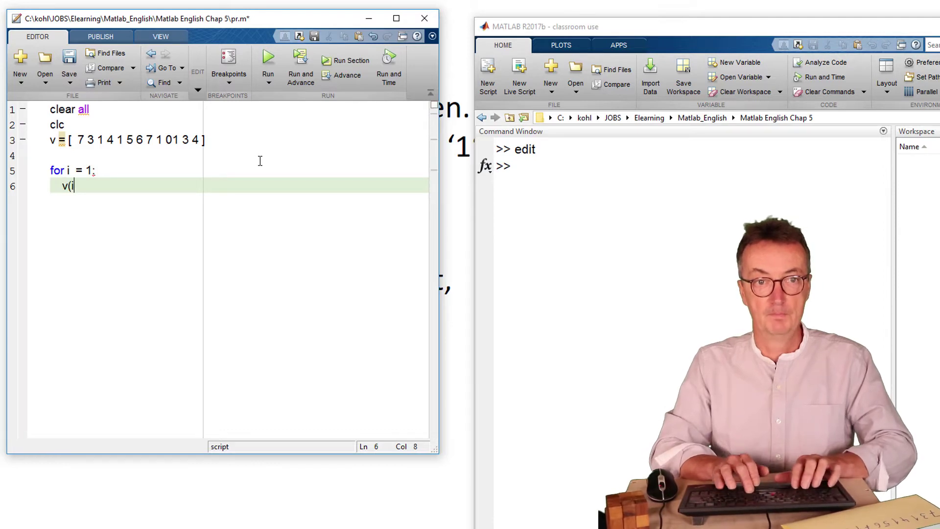
{"action": "type", "text": ")"}
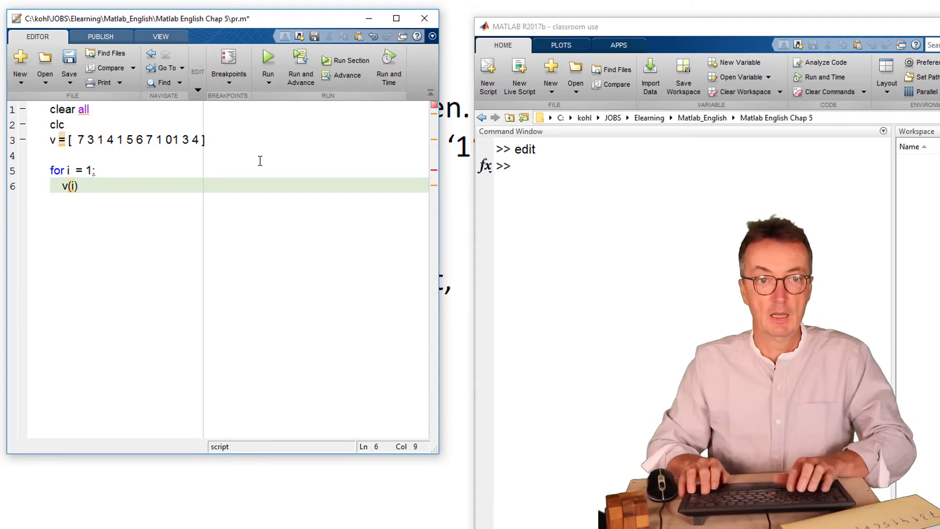
{"action": "key", "text": "Up"}
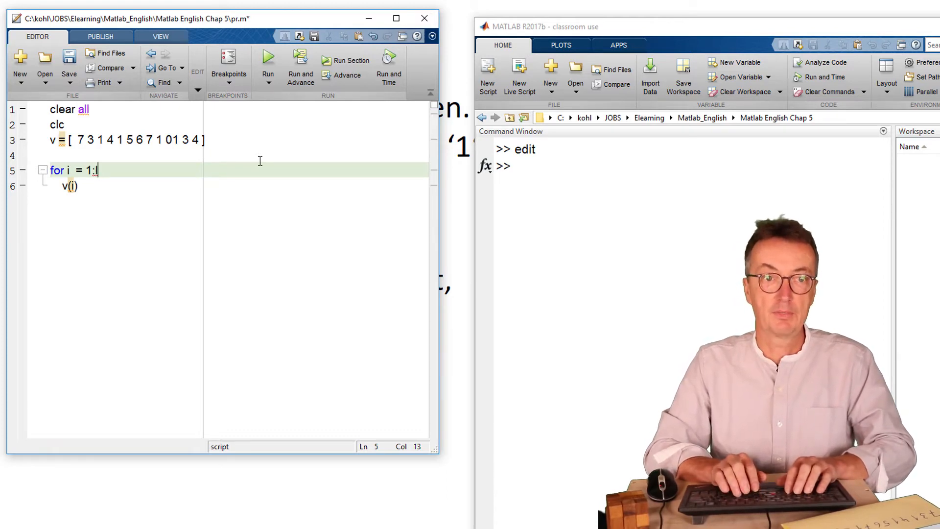
{"action": "type", "text": "ength("}
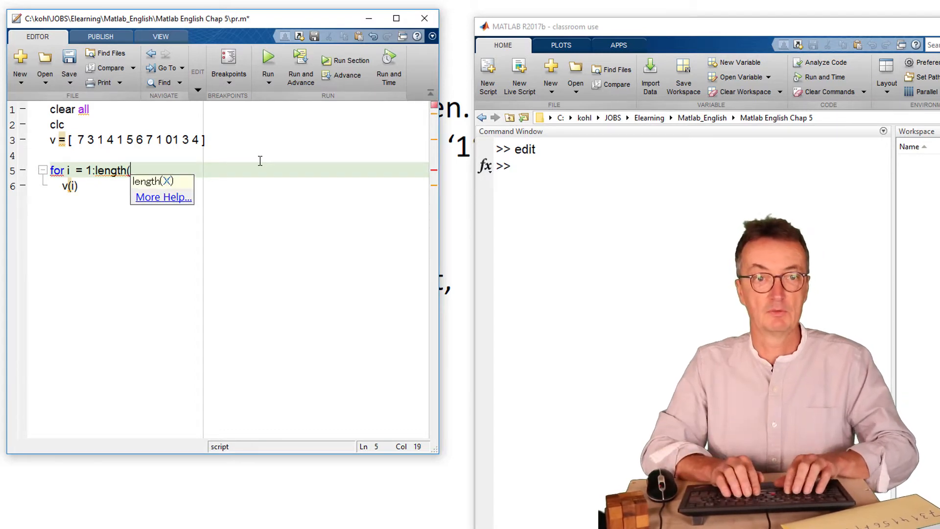
{"action": "type", "text": "v)"}
{"action": "key", "text": "Return"}
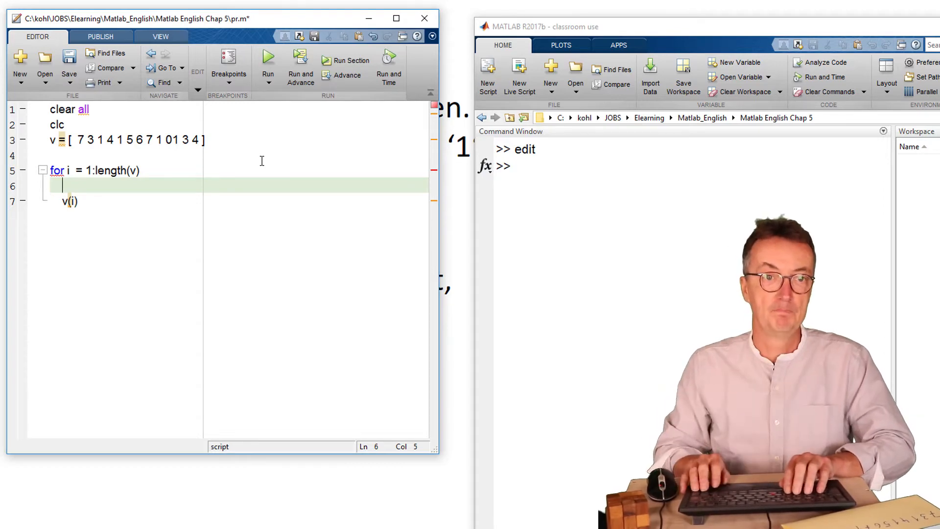
Step: Add if v(i) == 1 with a ... placeholder and close the if and for with end lines
{"action": "key", "text": "Down"}
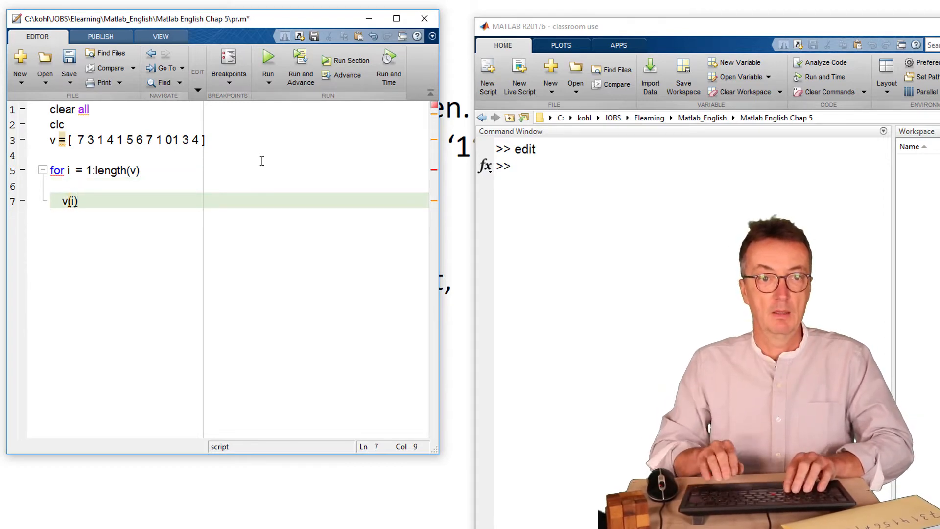
{"action": "type", "text": " ==1"}
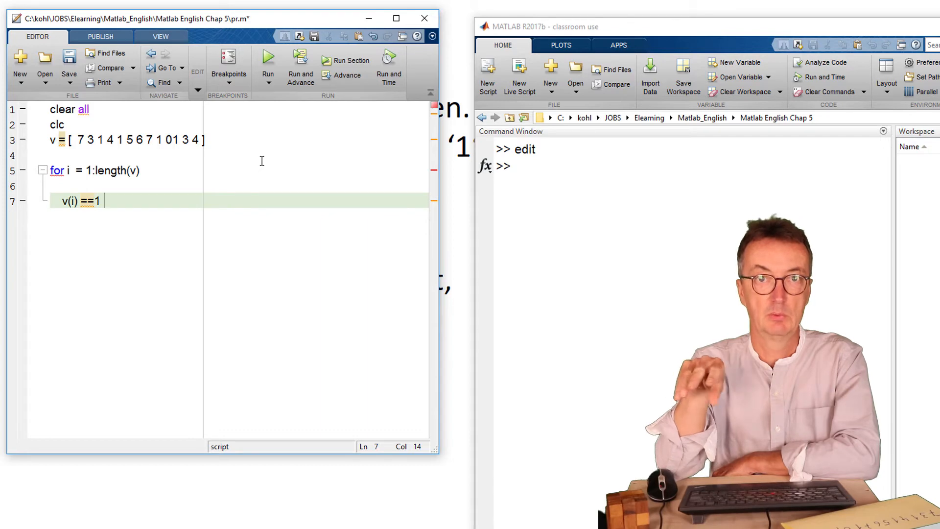
{"action": "key", "text": "Home"}
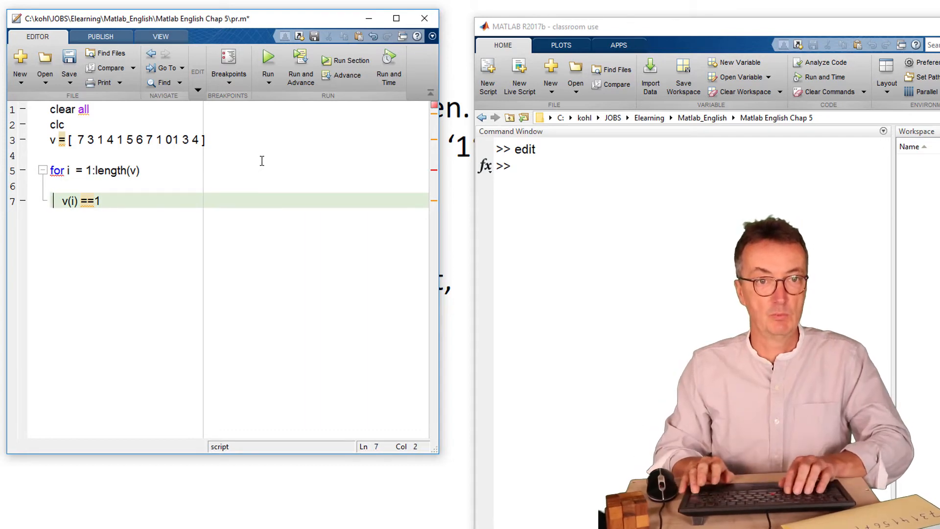
{"action": "type", "text": "if"}
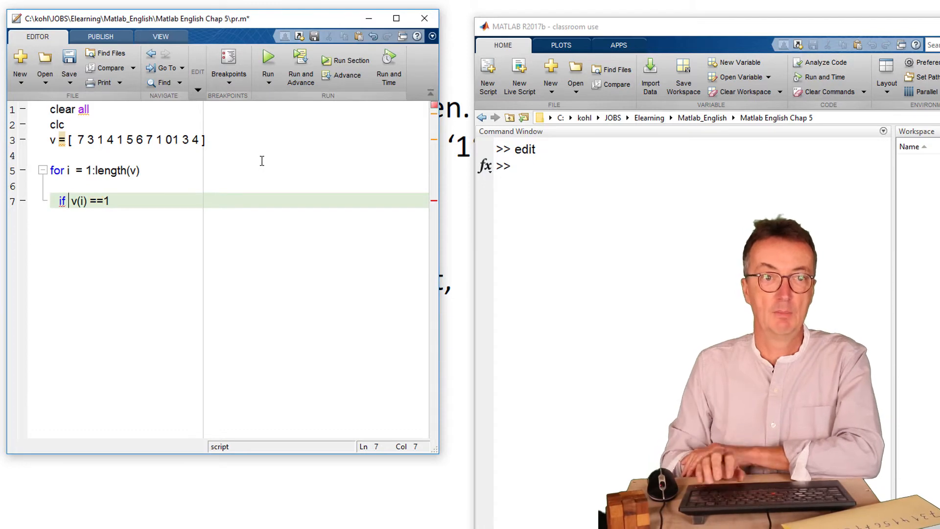
{"action": "key", "text": "Right"}
{"action": "key", "text": "Right"}
{"action": "key", "text": "Right"}
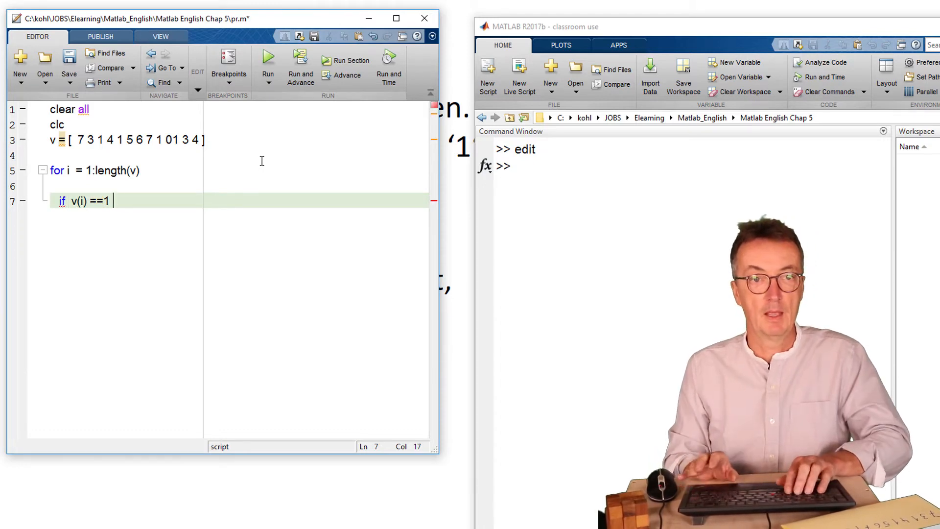
{"action": "key", "text": "Return"}
{"action": "type", "text": "..."}
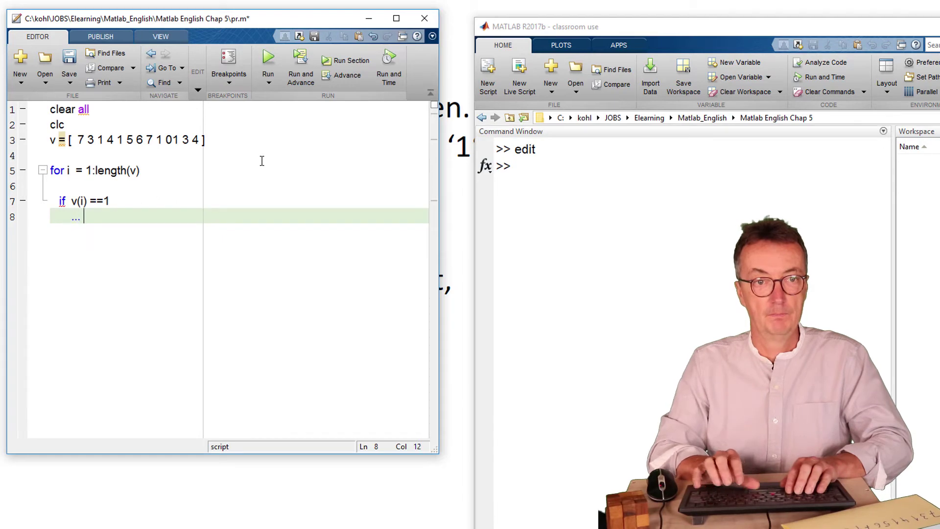
{"action": "key", "text": "Return"}
{"action": "type", "text": "end"}
{"action": "key", "text": "Return"}
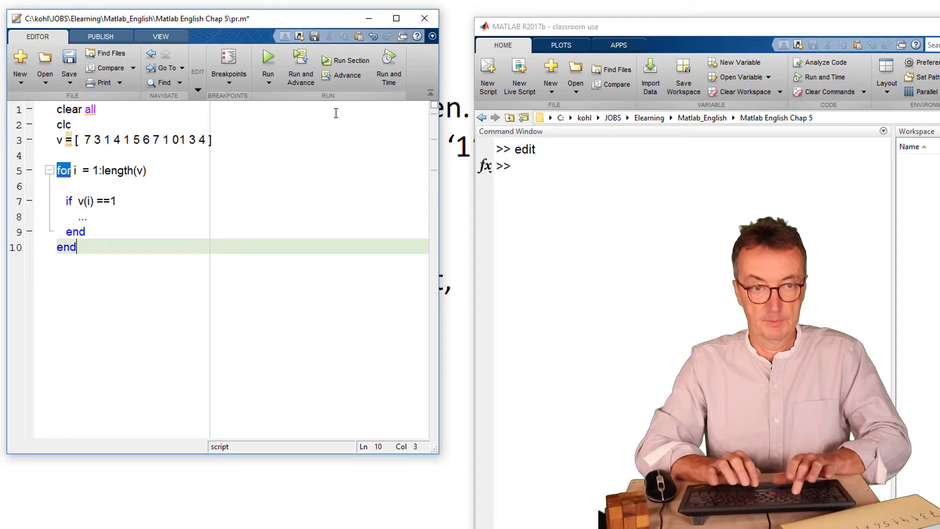
Step: Navigate through the loop lines to the ... placeholder inside the if block
{"action": "key", "text": "Return"}
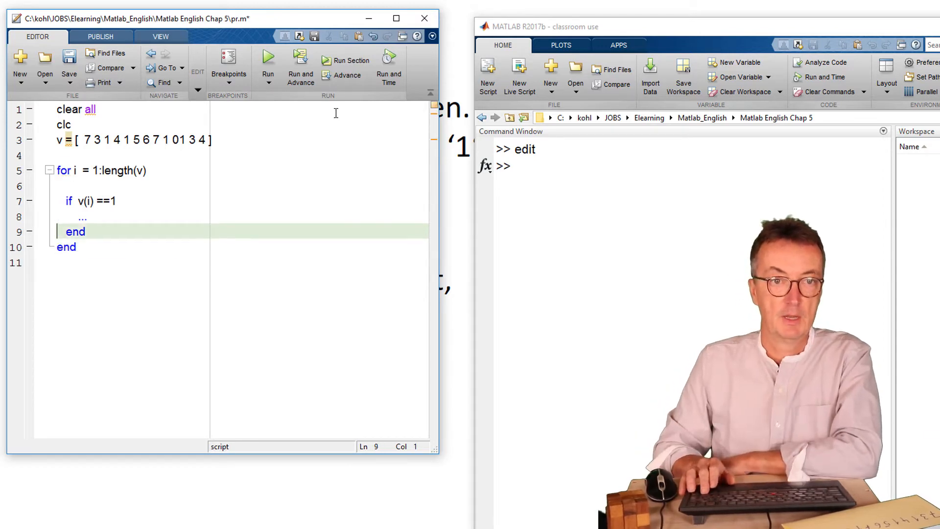
{"action": "key", "text": "Up"}
{"action": "key", "text": "Up"}
{"action": "key", "text": "Up"}
{"action": "key", "text": "Up"}
{"action": "key", "text": "Down"}
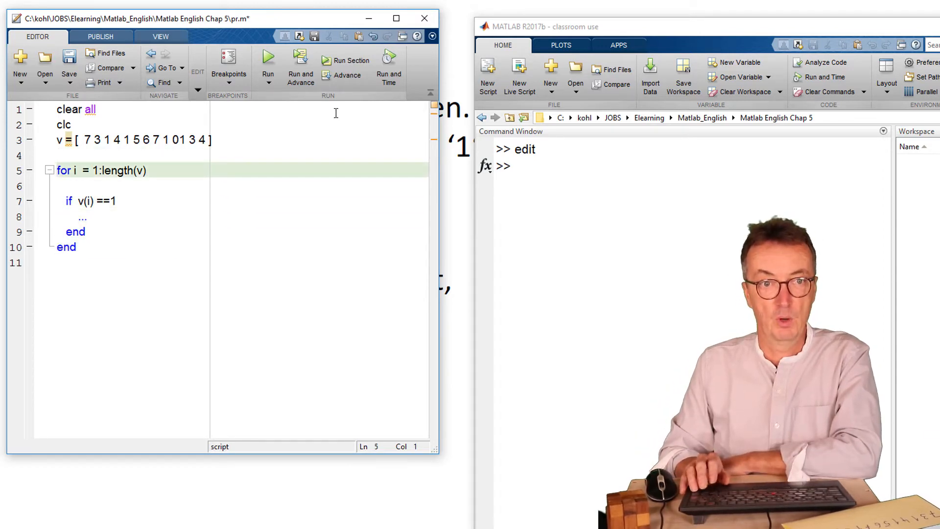
{"action": "key", "text": "Down"}
{"action": "key", "text": "Down"}
{"action": "key", "text": "Down"}
{"action": "key", "text": "Down"}
{"action": "key", "text": "Up"}
{"action": "key", "text": "Up"}
{"action": "key", "text": "Up"}
{"action": "key", "text": "Up"}
{"action": "key", "text": "Down"}
{"action": "key", "text": "Down"}
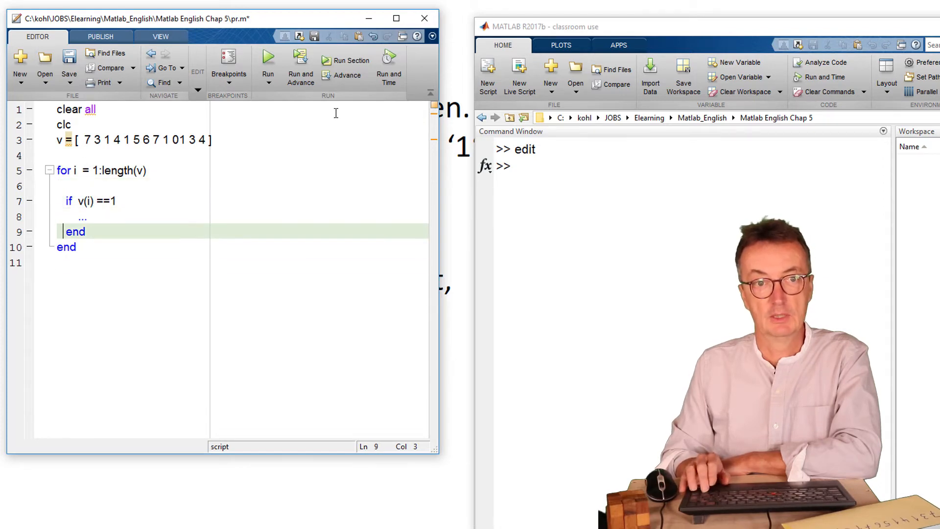
{"action": "key", "text": "Down"}
{"action": "key", "text": "Up"}
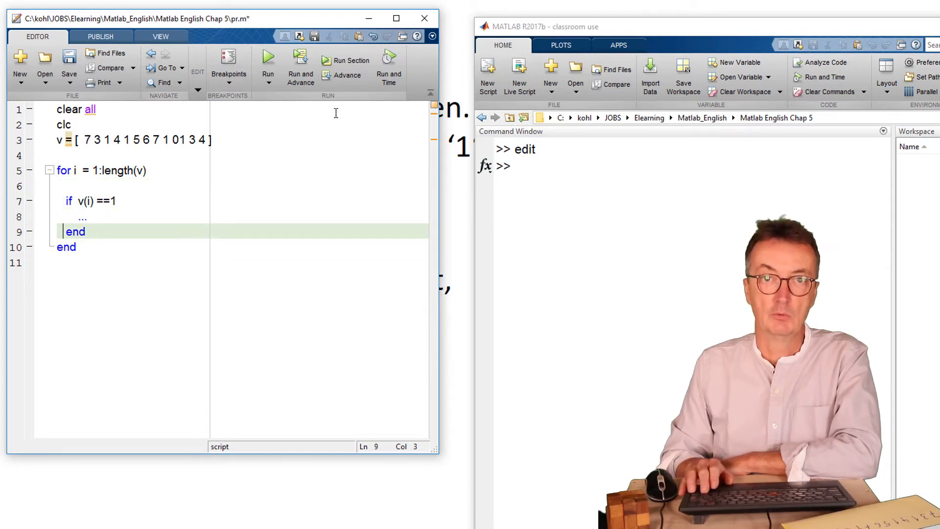
{"action": "key", "text": "Up"}
{"action": "key", "text": "Right"}
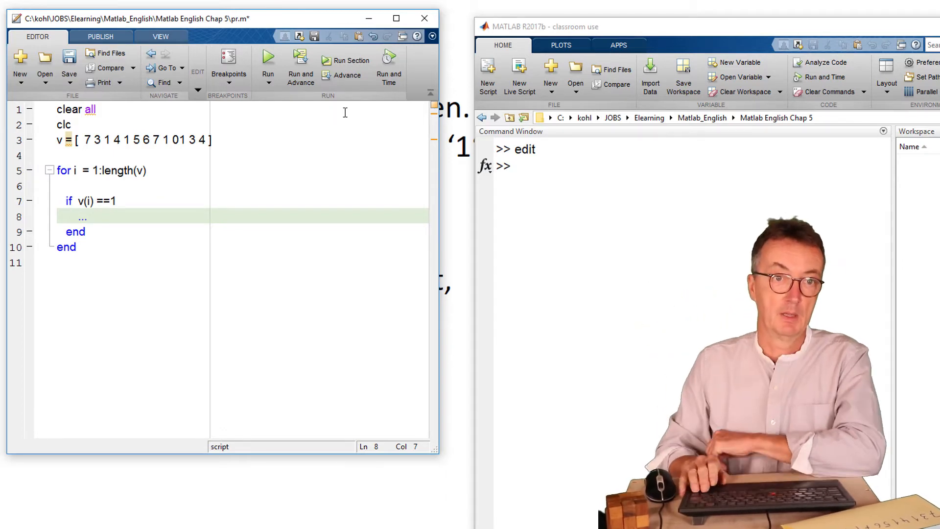
Step: Insert finger = 0 ; above the loop and return to the if body to start the finger line
{"action": "key", "text": "Up"}
{"action": "key", "text": "Up"}
{"action": "key", "text": "Up"}
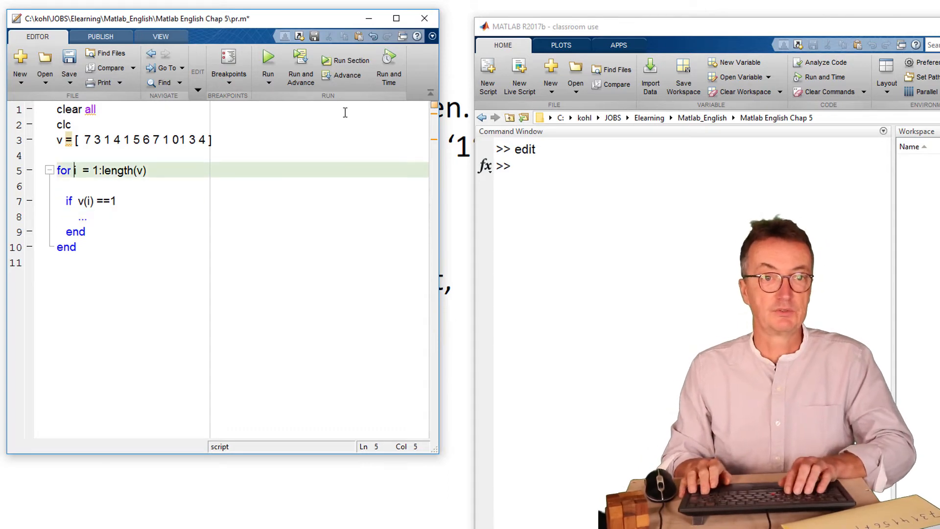
{"action": "key", "text": "Up"}
{"action": "key", "text": "Return"}
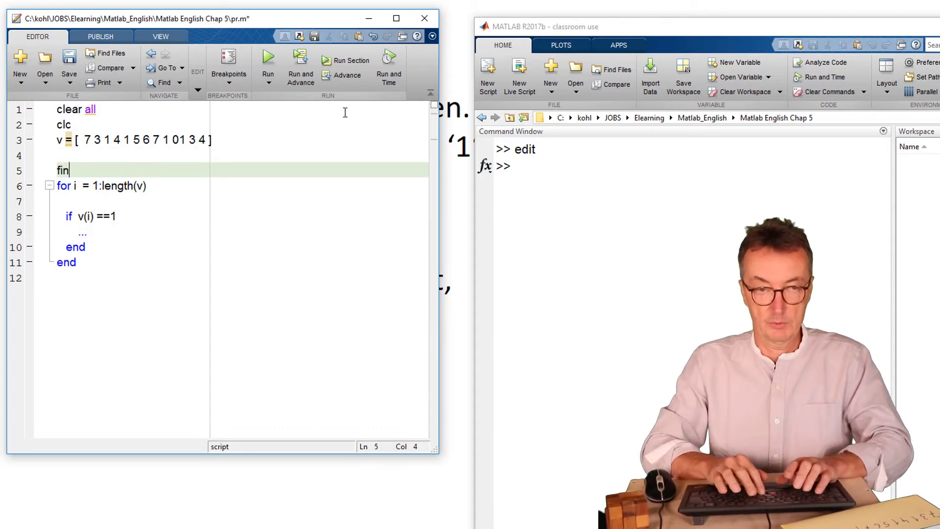
{"action": "type", "text": "ger = 0"}
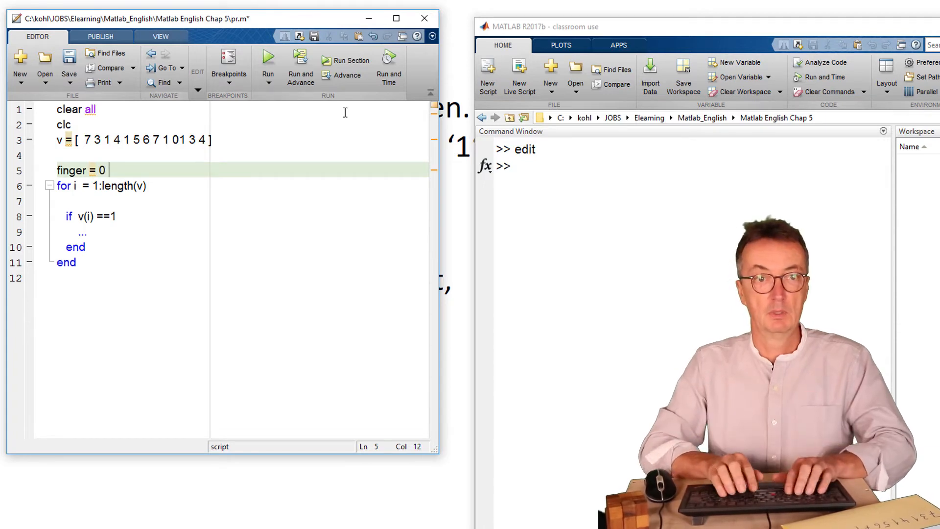
{"action": "key", "text": "Down"}
{"action": "key", "text": "Down"}
{"action": "key", "text": "Down"}
{"action": "key", "text": "Down"}
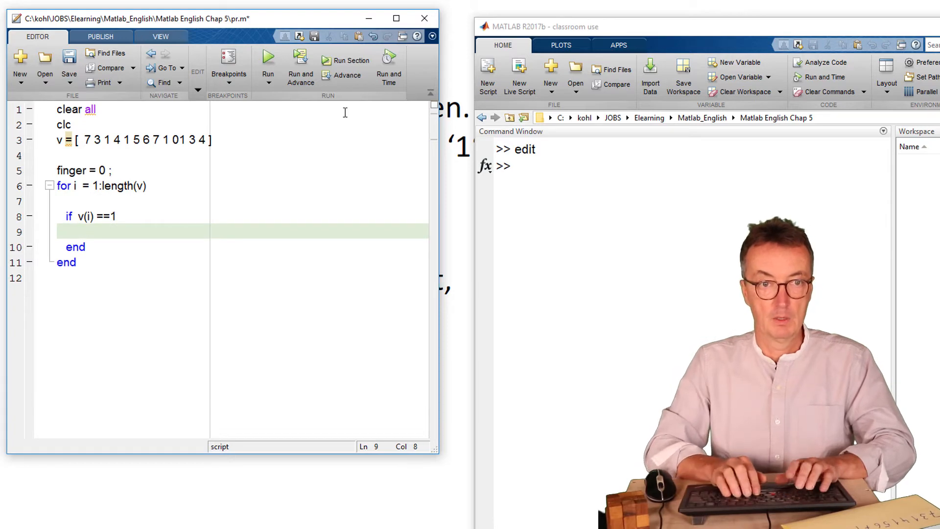
{"action": "type", "text": "finger = finger + 1;"}
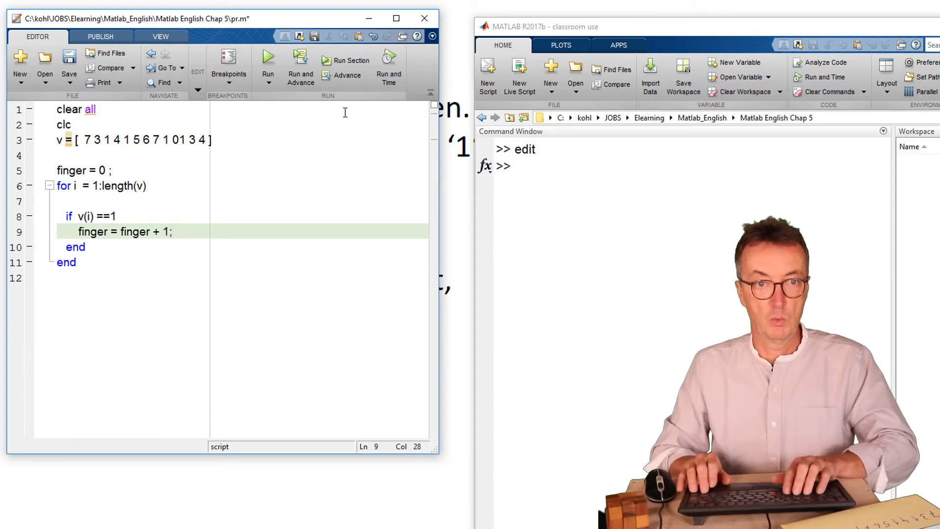
Step: Complete finger = finger + 1;, display finger after the loop and run to get finger = 4
{"action": "key", "text": "Down"}
{"action": "key", "text": "Down"}
{"action": "key", "text": "Down"}
{"action": "type", "text": "ger"}
{"action": "key", "text": "Return"}
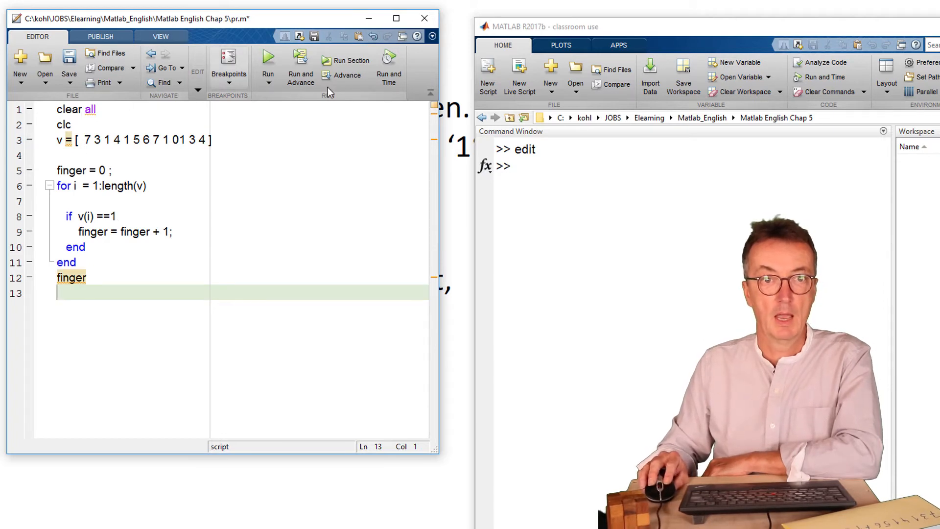
{"action": "left_click", "coordinate": [273, 57]}
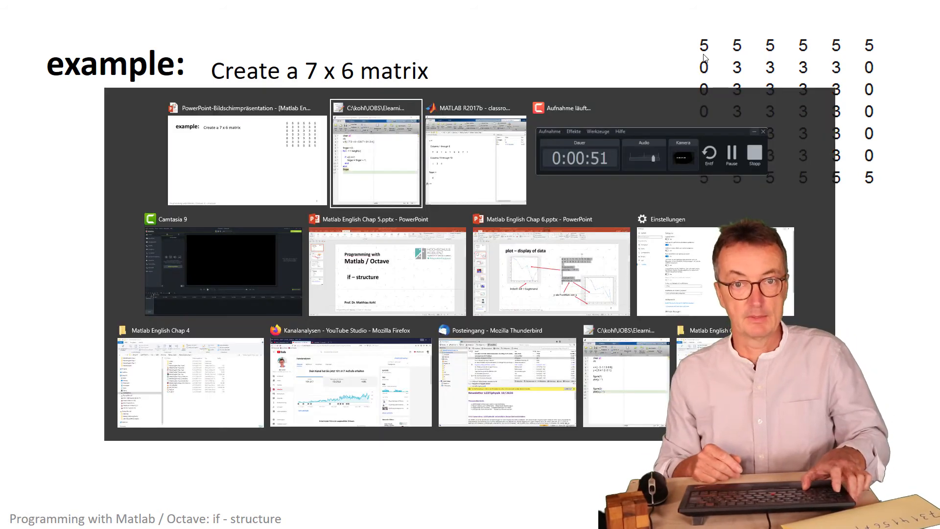
{"action": "key", "text": "alt+Tab"}
{"action": "key", "text": "Tab"}
{"action": "key", "text": "alt"}
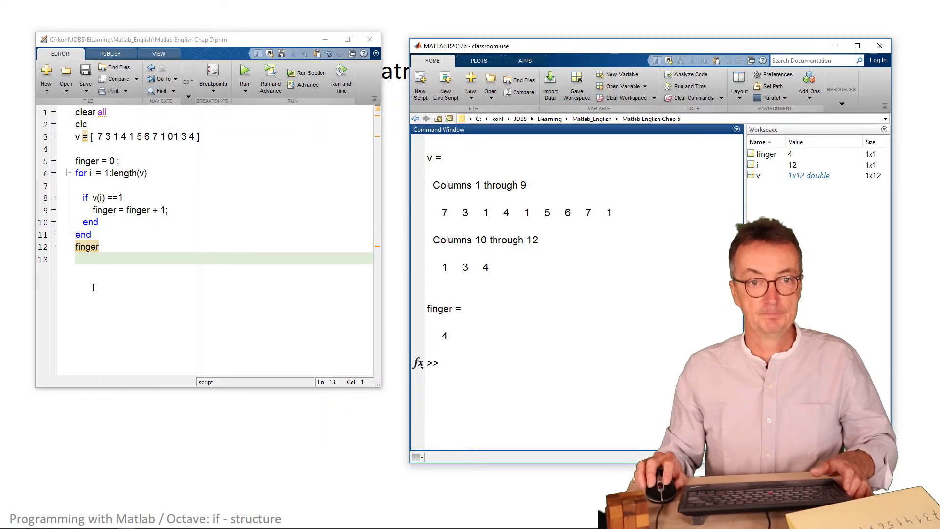
{"action": "left_click", "coordinate": [89, 290]}
{"action": "key", "text": "Return"}
{"action": "key", "text": "Return"}
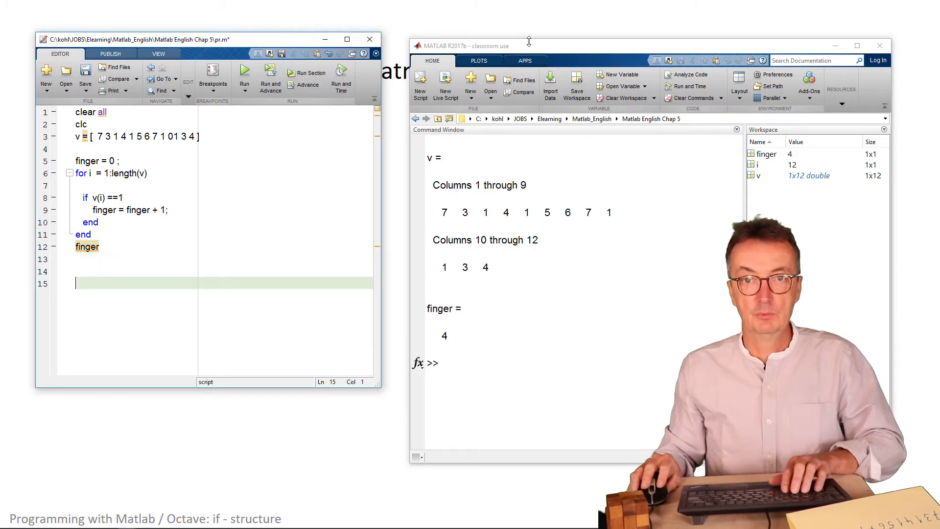
Step: Move and resize the MATLAB window so the 7x6 target matrix shows beside the editor
{"action": "left_click_drag", "start_coordinate": [528, 44], "coordinate": [525, 196]}
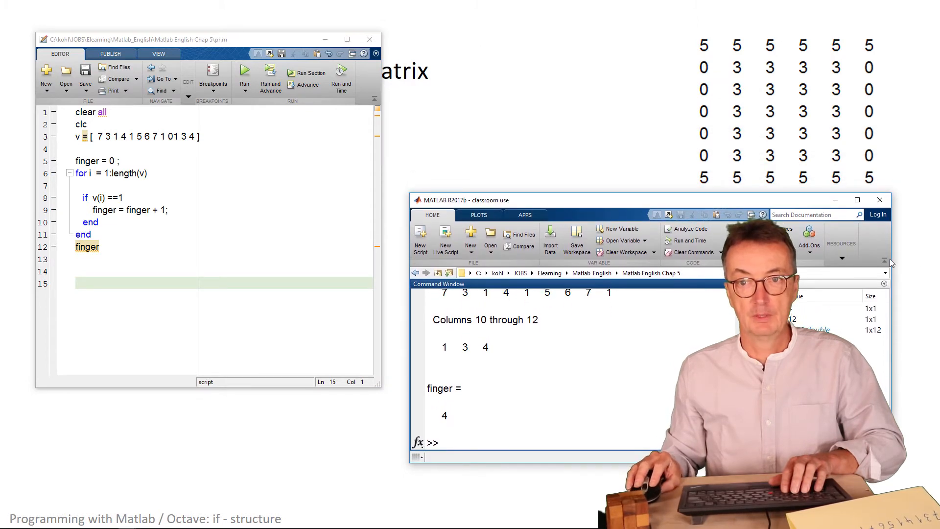
{"action": "left_click_drag", "start_coordinate": [892, 253], "coordinate": [716, 262]}
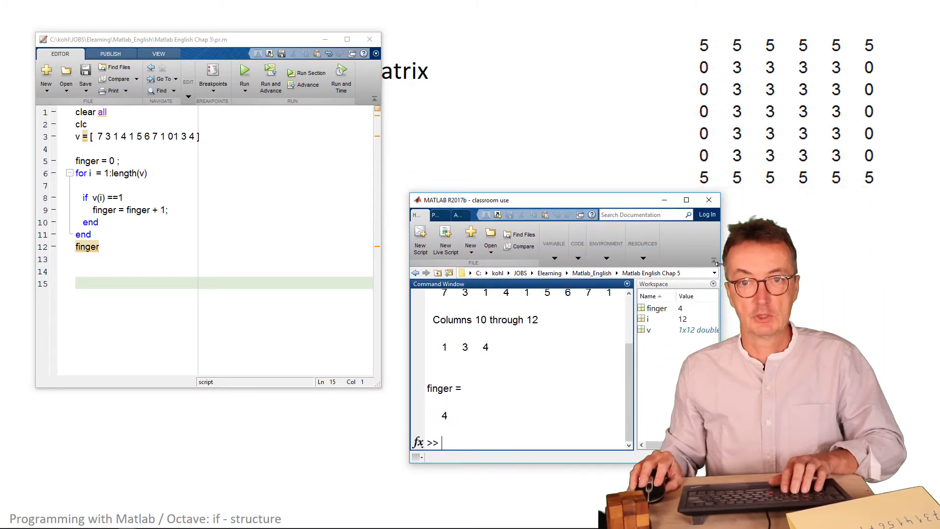
{"action": "left_click_drag", "start_coordinate": [573, 200], "coordinate": [528, 38]}
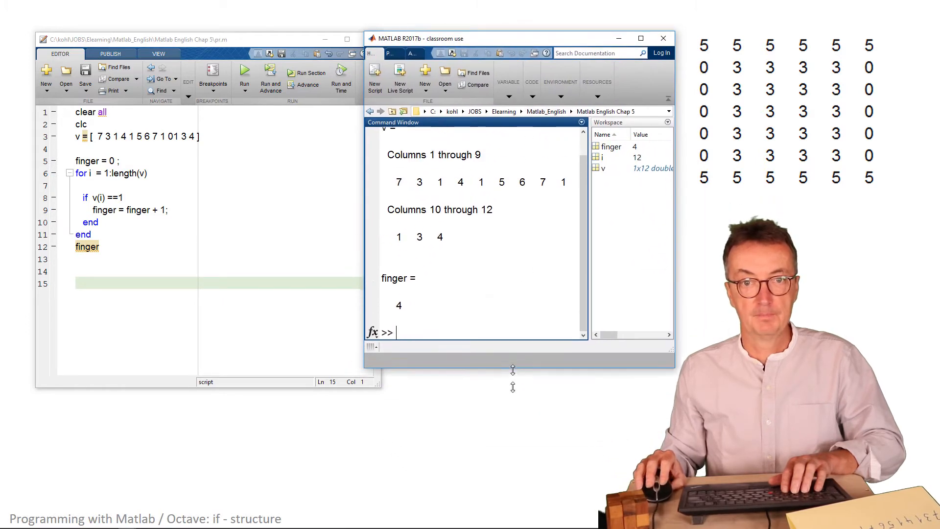
{"action": "left_click_drag", "start_coordinate": [513, 302], "coordinate": [513, 411]}
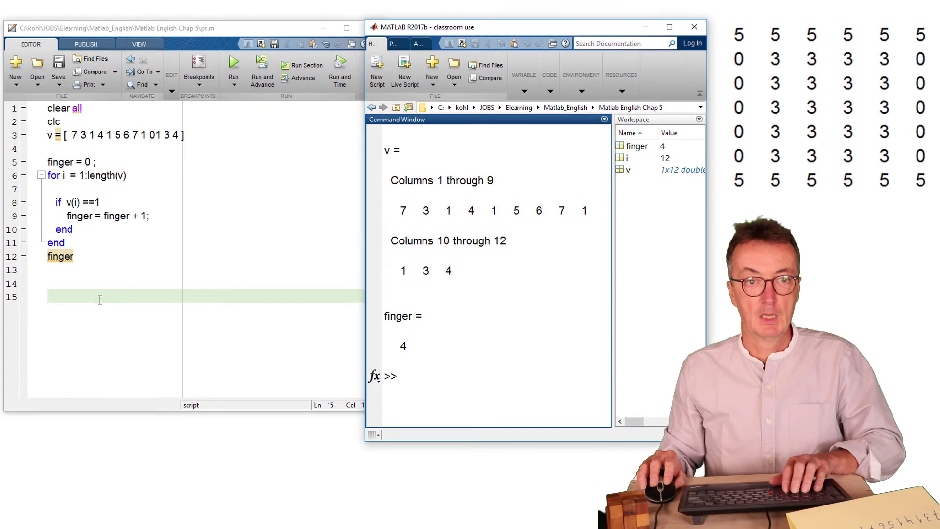
{"action": "left_click", "coordinate": [99, 299]}
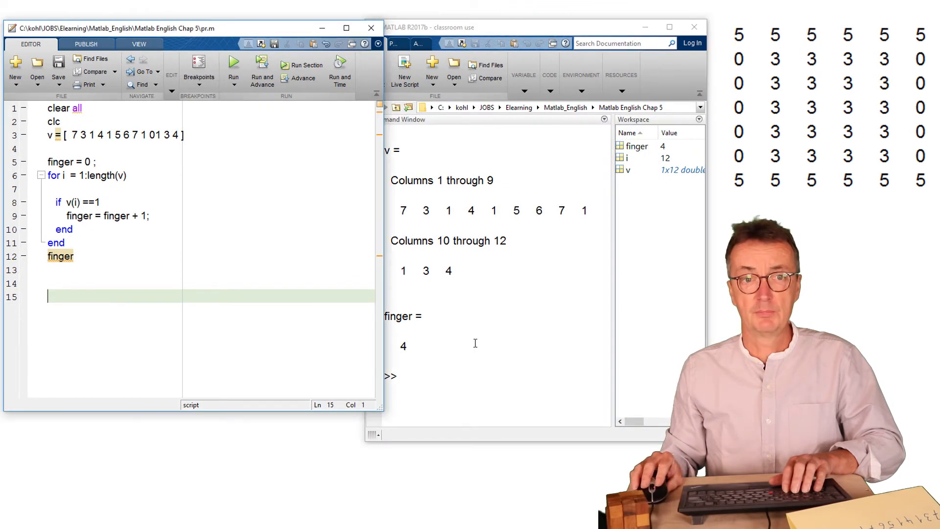
{"action": "type", "text": "for "}
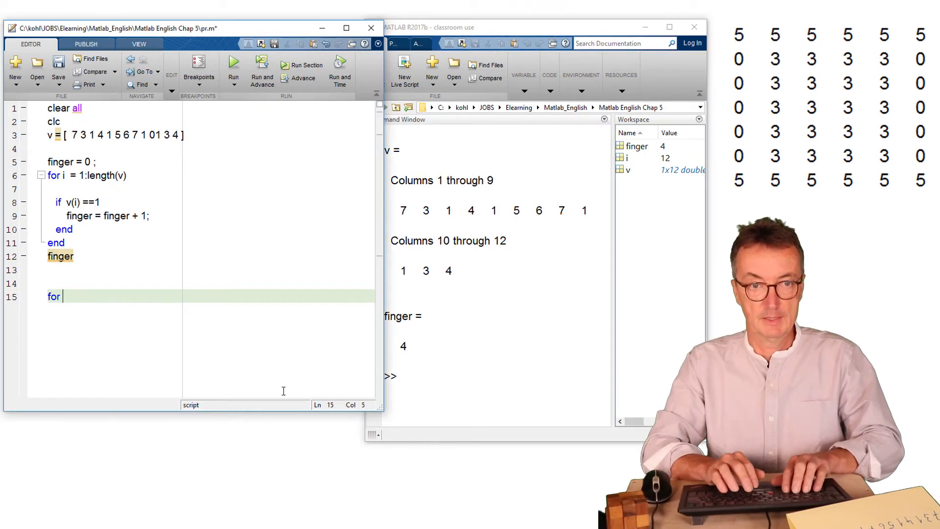
{"action": "type", "text": "i ="}
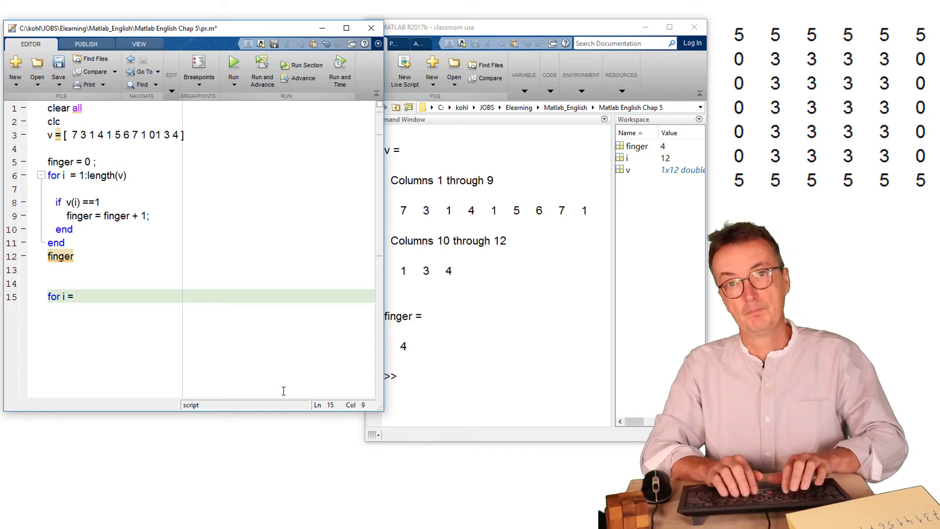
{"action": "type", "text": " 1:"}
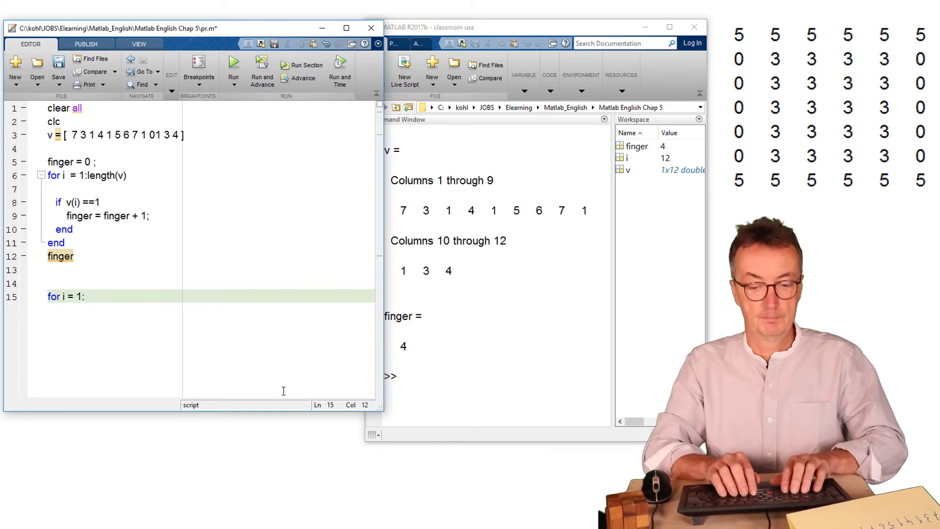
{"action": "type", "text": " 7"}
Step: Write nested loops i = 1:7, j = 1:6 assigning M(i,j)=3, close both with end and run
{"action": "key", "text": "Return"}
{"action": "type", "text": "for j = 1"}
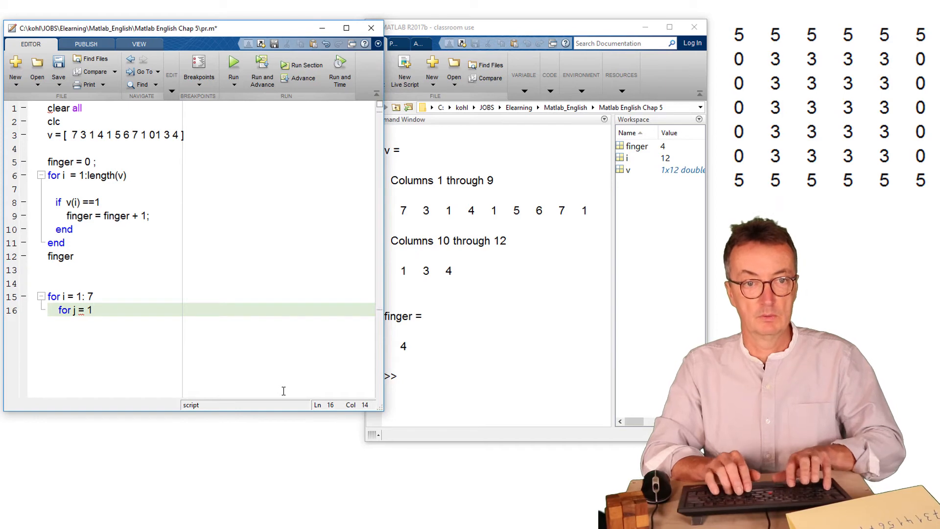
{"action": "type", "text": ": 6"}
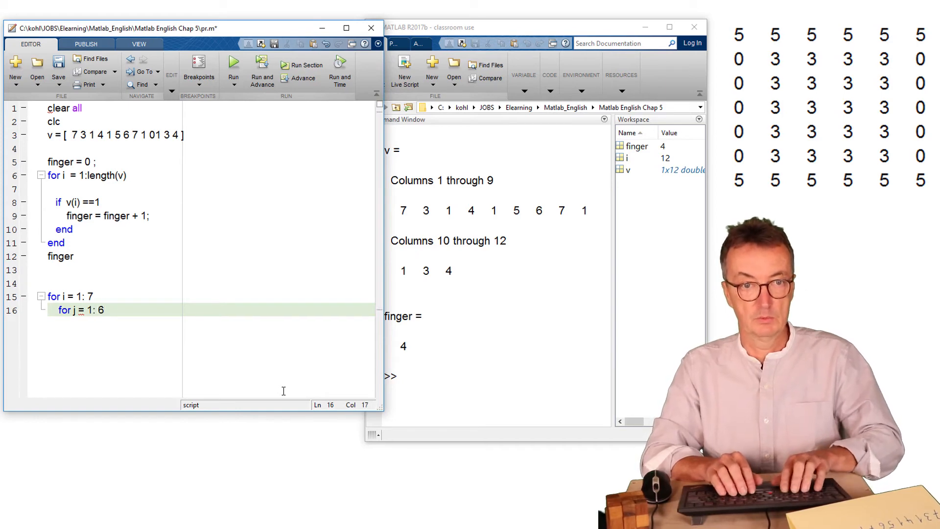
{"action": "key", "text": "Return"}
{"action": "type", "text": "M(i,m"}
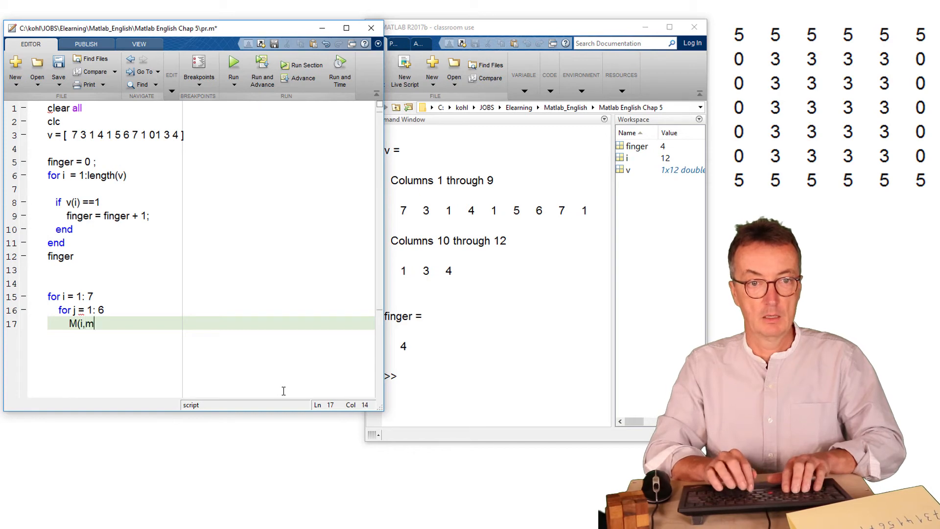
{"action": "key", "text": "BackSpace"}
{"action": "type", "text": "j)"}
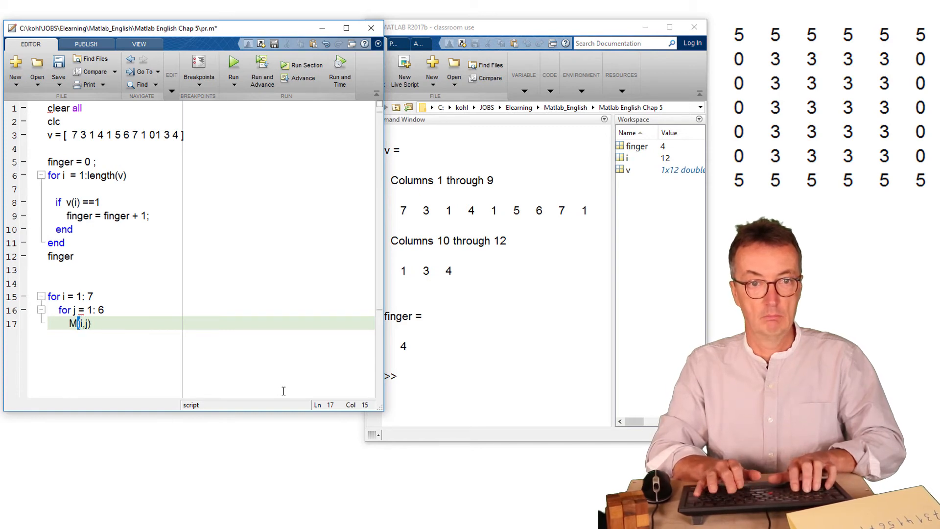
{"action": "type", "text": "=23"}
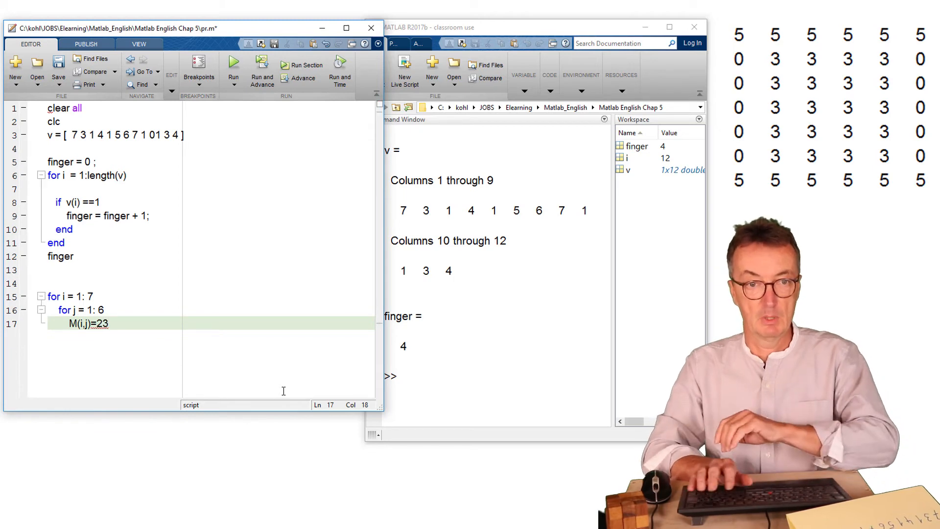
{"action": "key", "text": "BackSpace"}
{"action": "key", "text": "BackSpace"}
{"action": "type", "text": "3"}
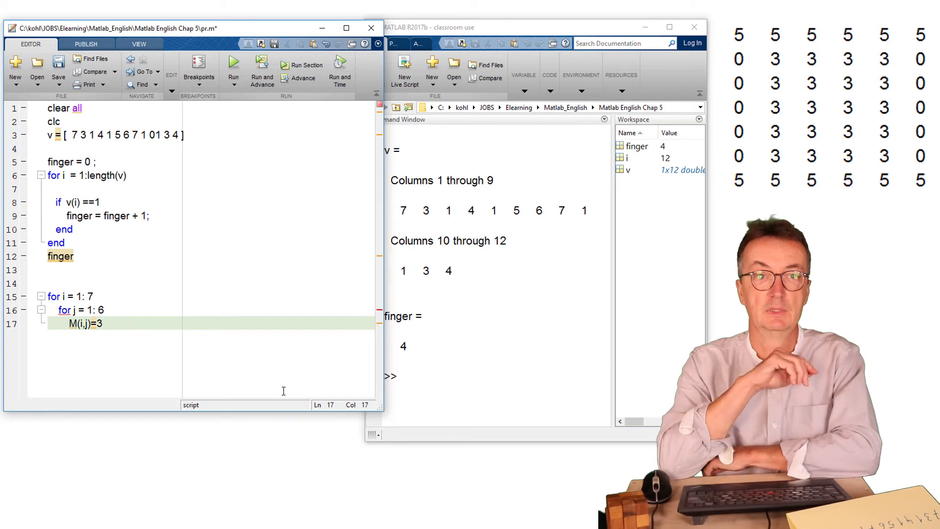
{"action": "key", "text": "Return"}
{"action": "type", "text": "end"}
{"action": "key", "text": "Return"}
{"action": "type", "text": "end"}
{"action": "key", "text": "Return"}
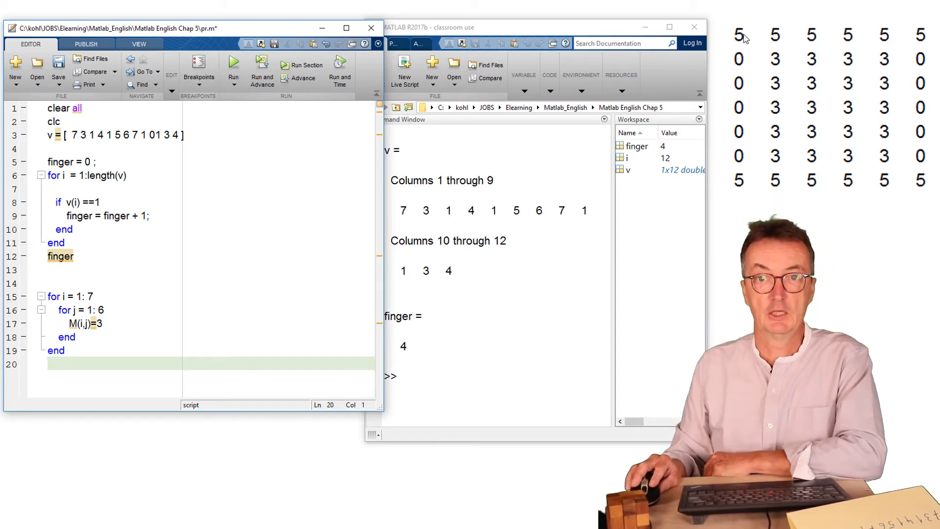
{"action": "left_click", "coordinate": [236, 65]}
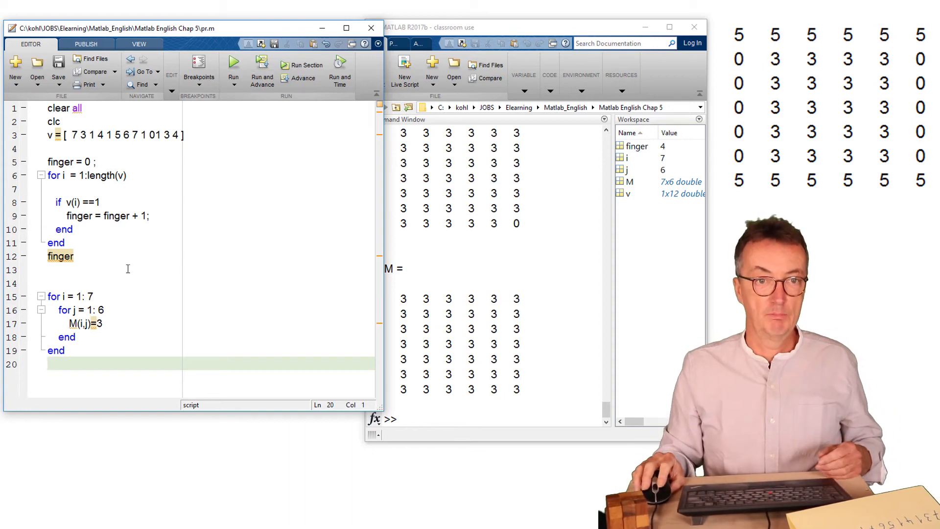
Step: Insert if i == 1 with M(i,j)= 5; inside the inner loop and add the semicolon to M(i,j)=3
{"action": "left_click", "coordinate": [144, 324]}
{"action": "key", "text": "Return"}
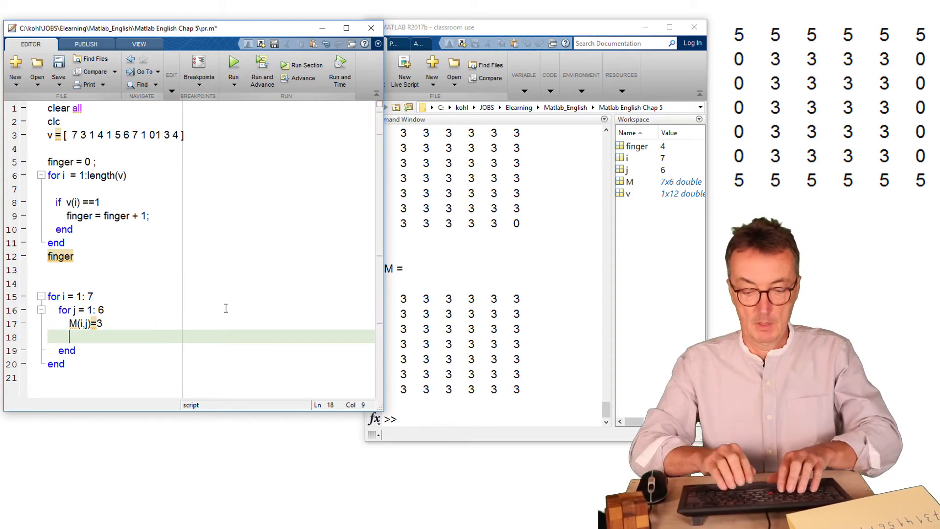
{"action": "type", "text": "if i"}
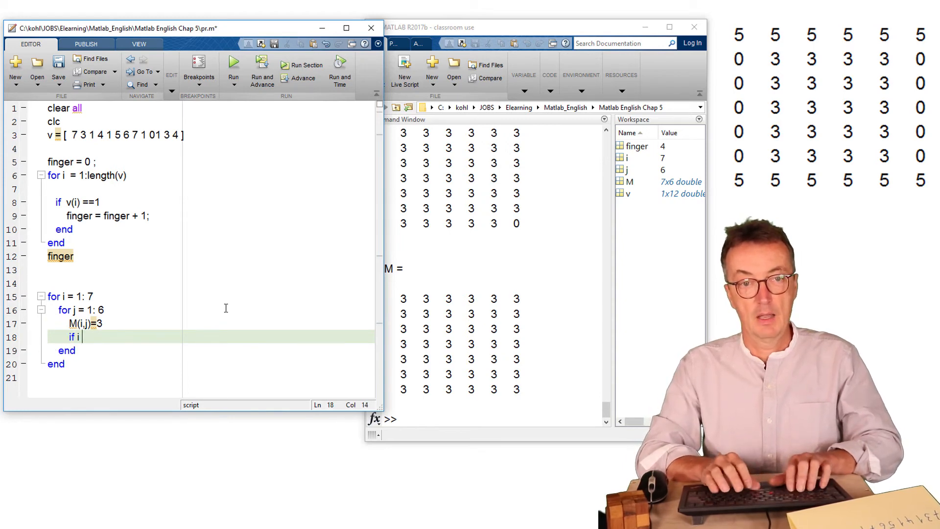
{"action": "type", "text": "== 1"}
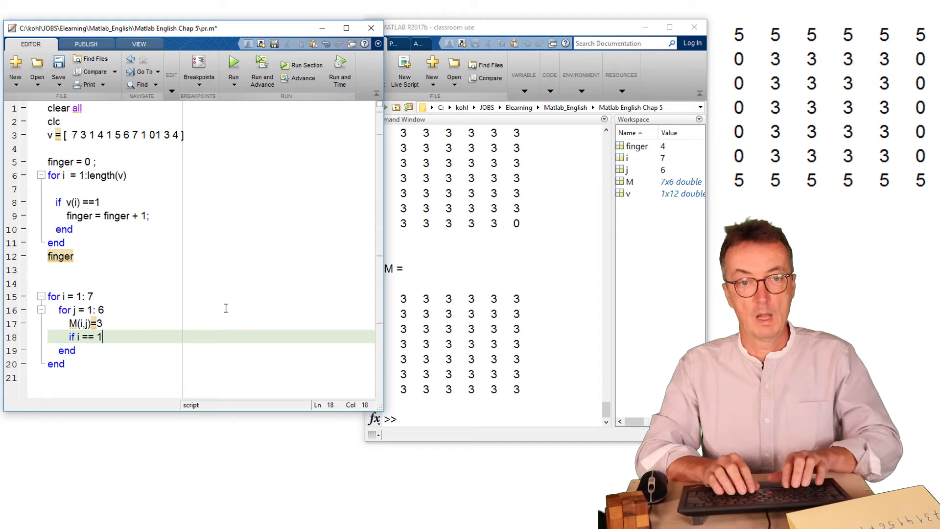
{"action": "key", "text": "Return"}
{"action": "type", "text": "M(i,j"}
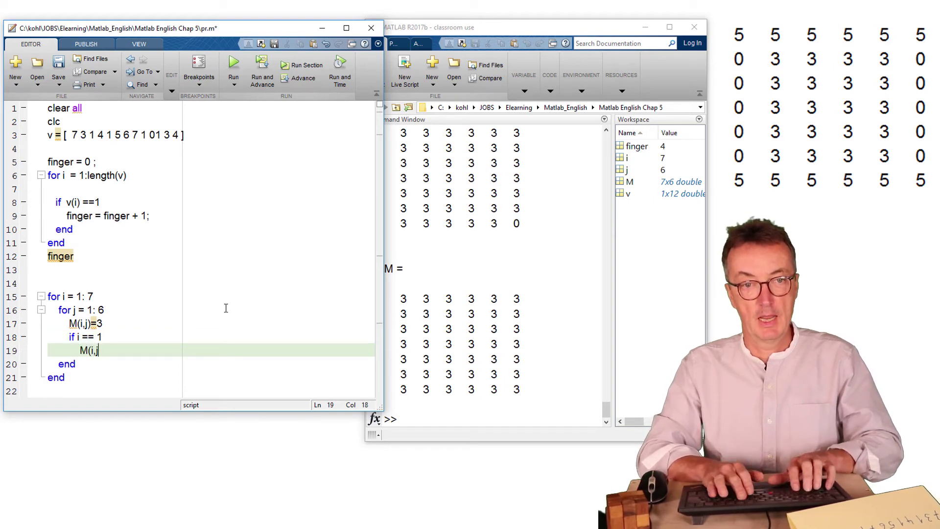
{"action": "type", "text": ")= 5"}
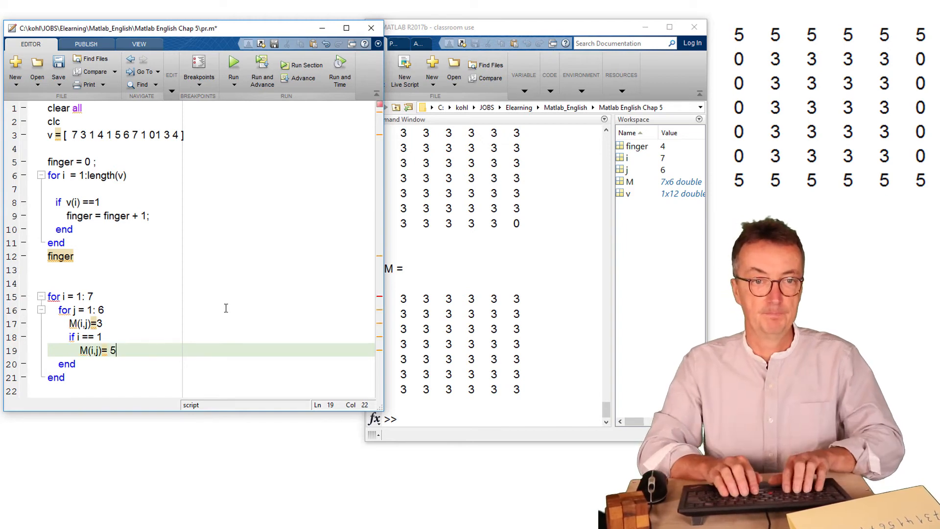
{"action": "key", "text": "Up"}
{"action": "key", "text": "Up"}
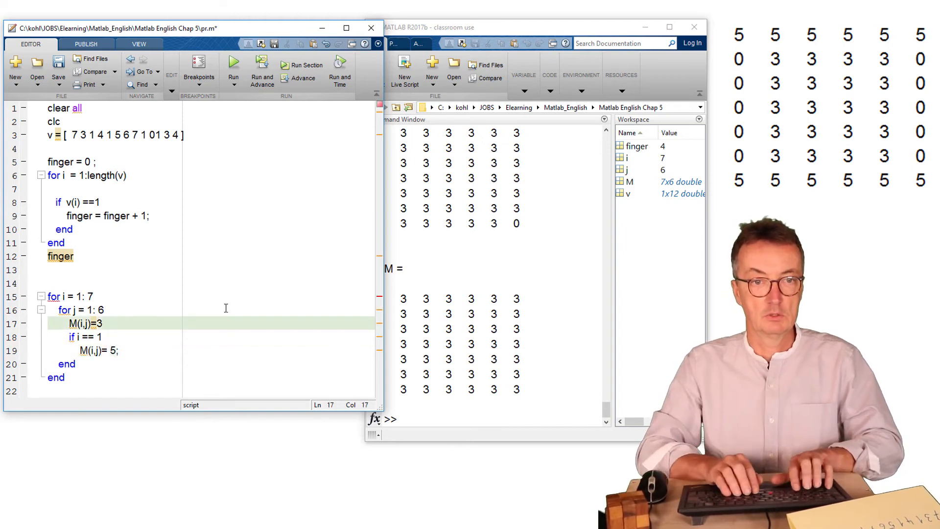
Step: Display M at the end, run the script, then add the missing end closing the if block
{"action": "key", "text": "Down"}
{"action": "key", "text": "Down"}
{"action": "key", "text": "Down"}
{"action": "key", "text": "Down"}
{"action": "key", "text": "Down"}
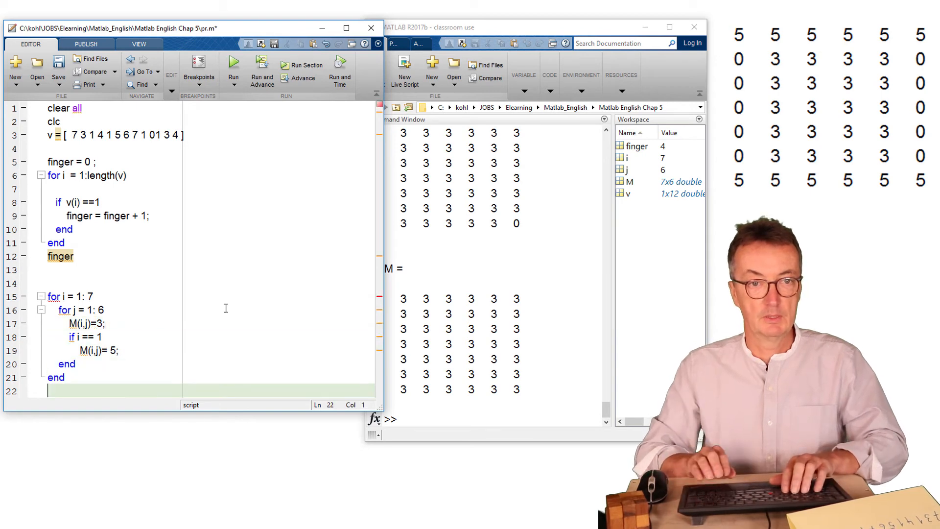
{"action": "type", "text": "M"}
{"action": "key", "text": "Return"}
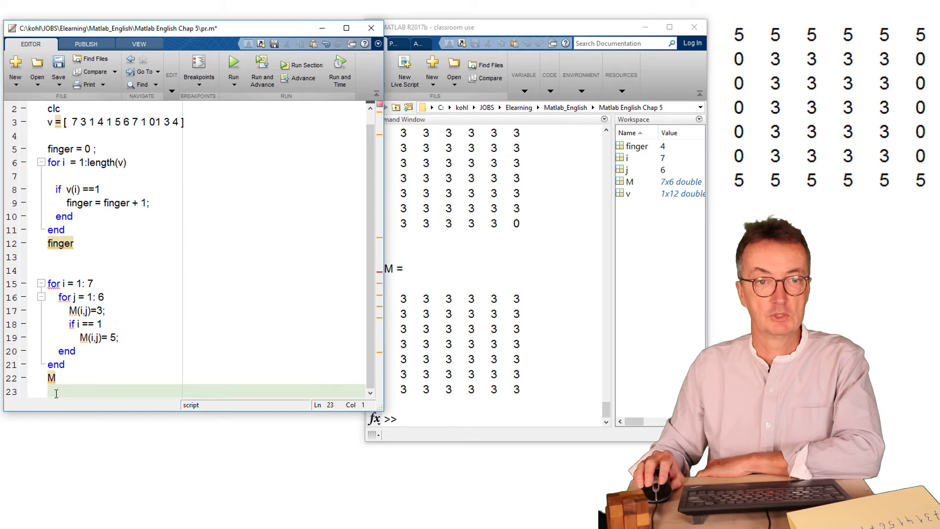
{"action": "left_click", "coordinate": [236, 65]}
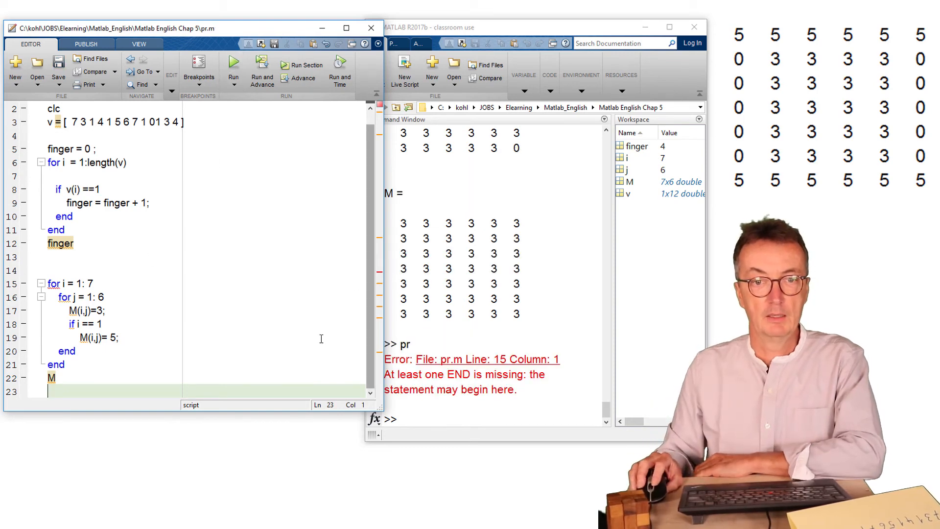
{"action": "left_click", "coordinate": [144, 337]}
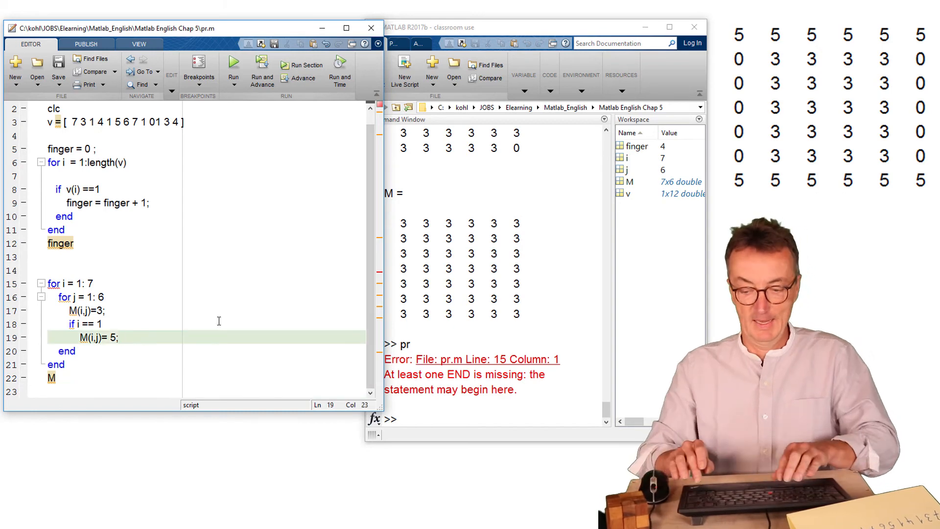
{"action": "key", "text": "Return"}
{"action": "type", "text": "end"}
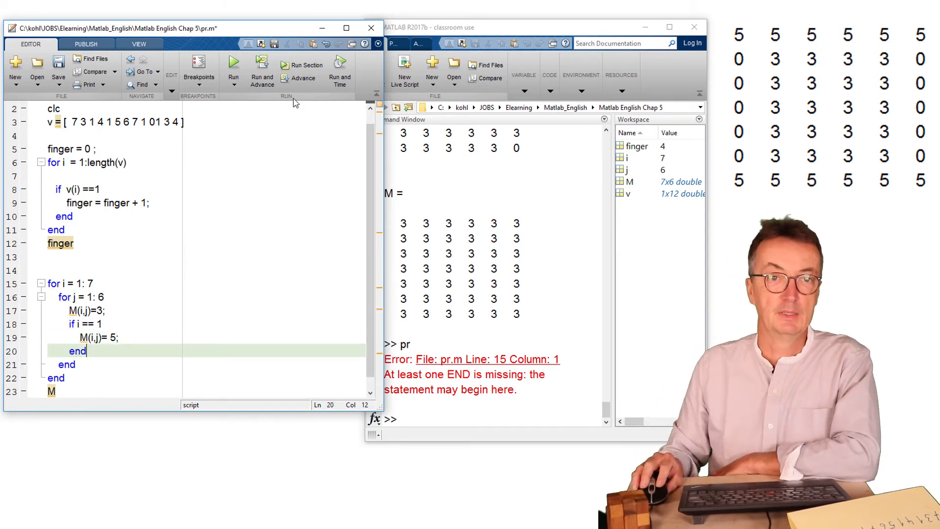
Step: Add if i == 7 setting M(i,j)= 5;, close it with end and run so the last row is 5s
{"action": "left_click", "coordinate": [233, 64]}
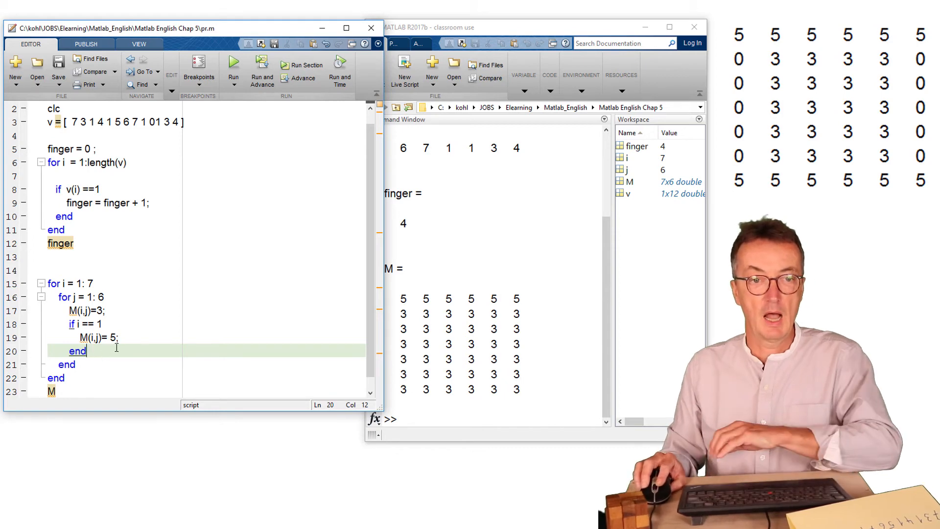
{"action": "key", "text": "Return"}
{"action": "type", "text": "if i =="}
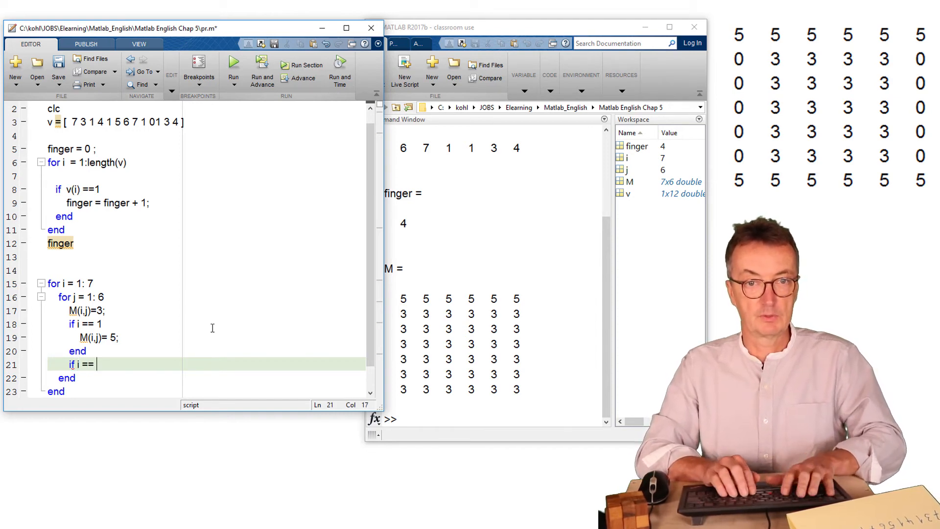
{"action": "type", "text": "7"}
{"action": "key", "text": "Return"}
{"action": "type", "text": "M(i"}
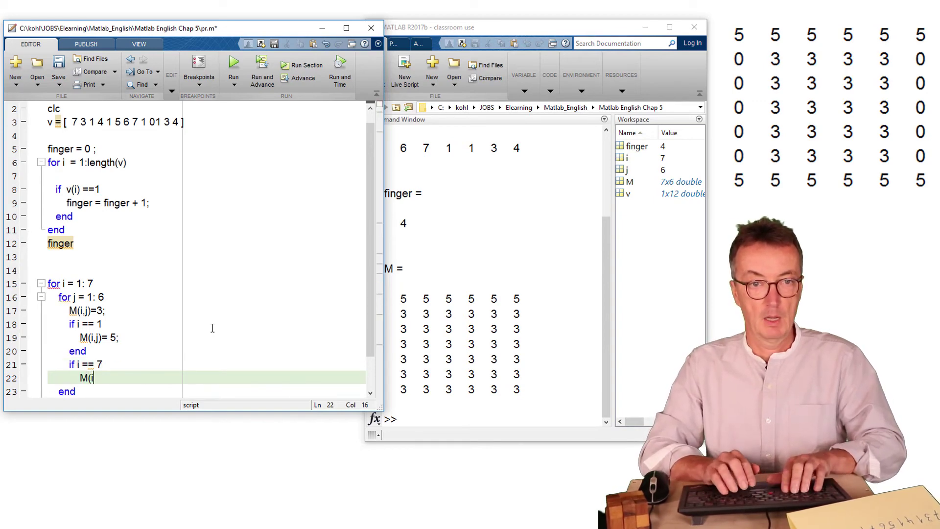
{"action": "type", "text": ",j)="}
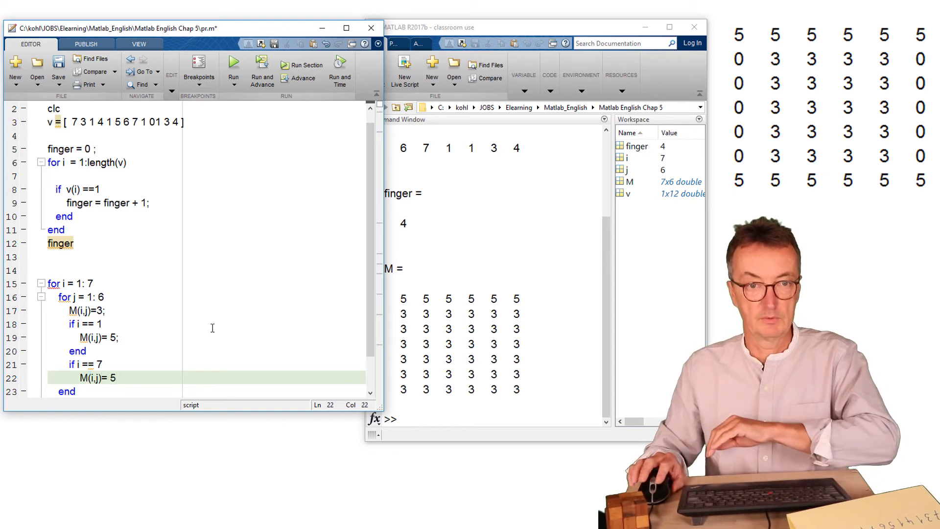
{"action": "type", "text": " 5"}
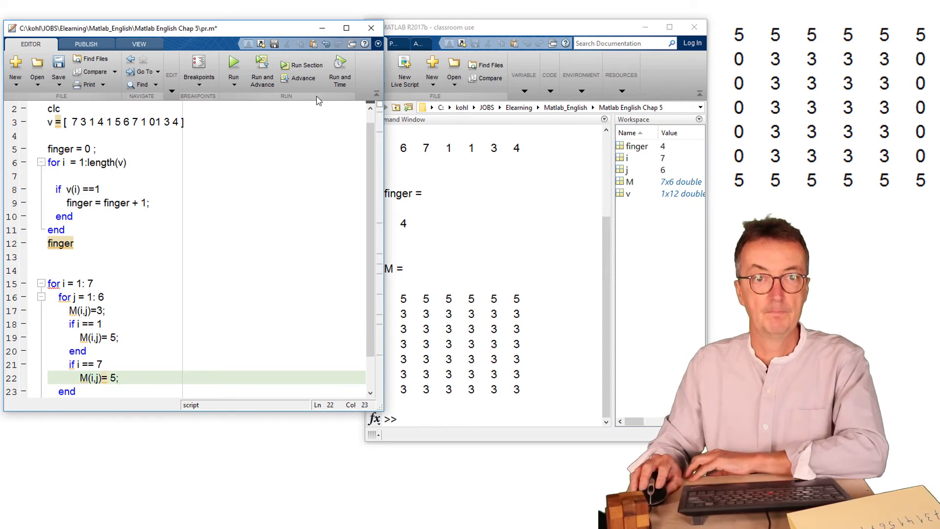
{"action": "left_click", "coordinate": [233, 66]}
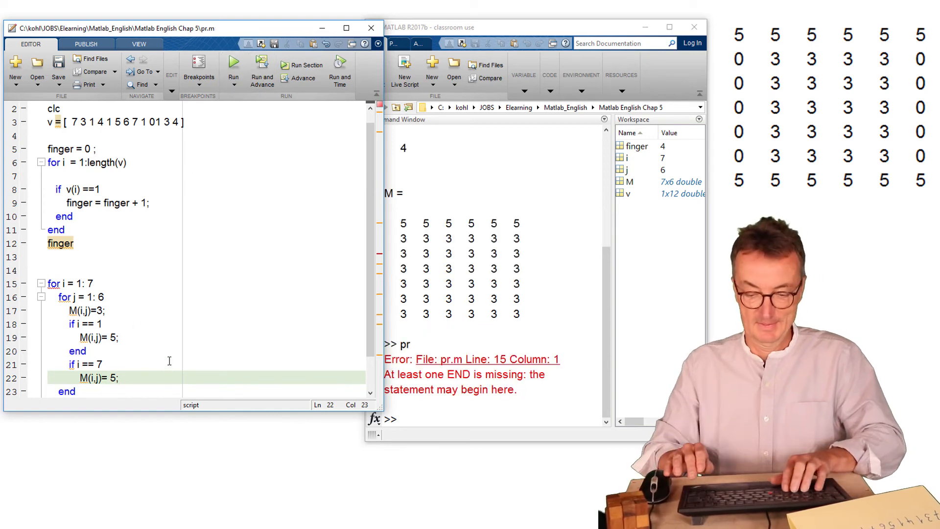
{"action": "type", "text": "end"}
{"action": "key", "text": "Return"}
{"action": "key", "text": "Return"}
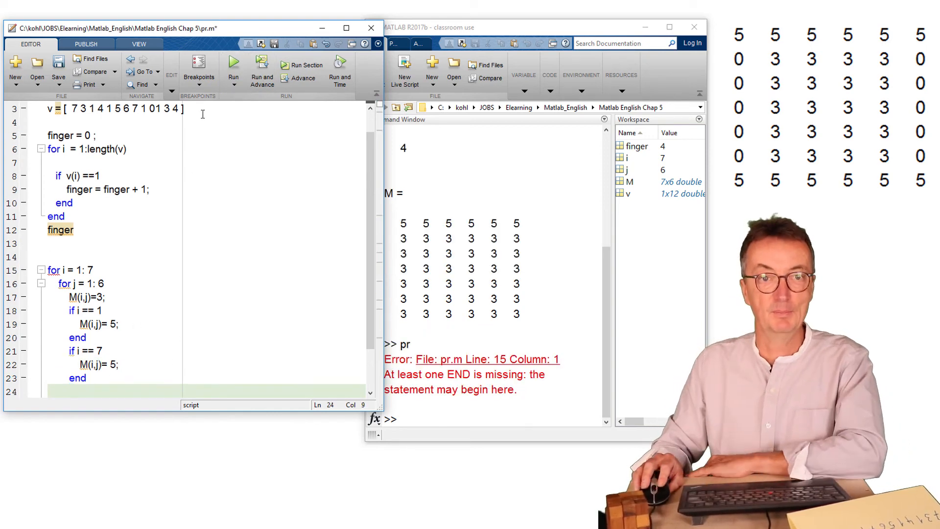
{"action": "left_click", "coordinate": [235, 66]}
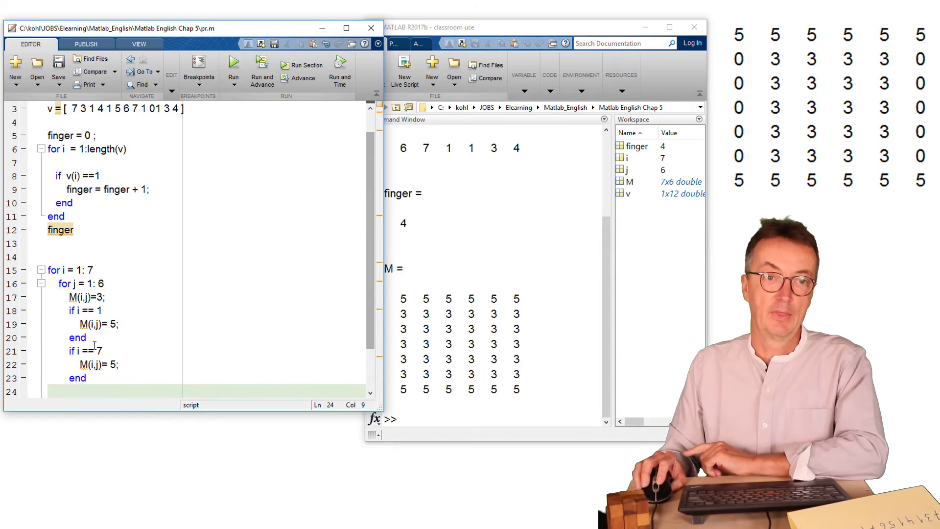
{"action": "mouse_move", "coordinate": [84, 364]}
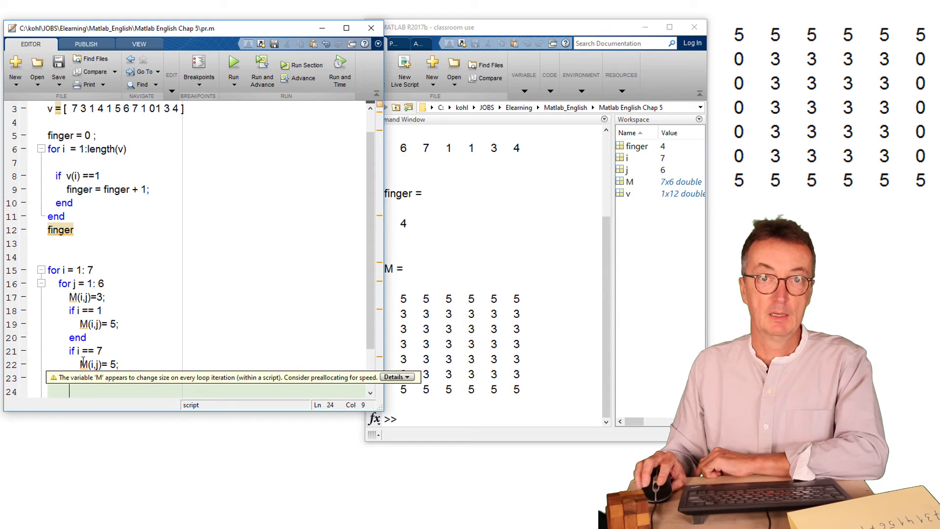
Step: Change the condition to if i == 1 | i == 7, delete the separate i == 7 block and run
{"action": "left_click", "coordinate": [201, 310]}
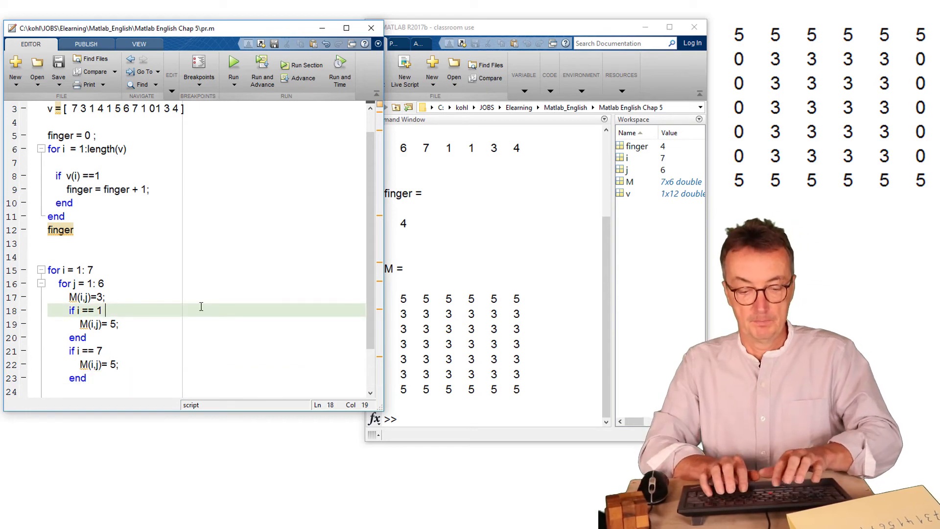
{"action": "type", "text": "&"}
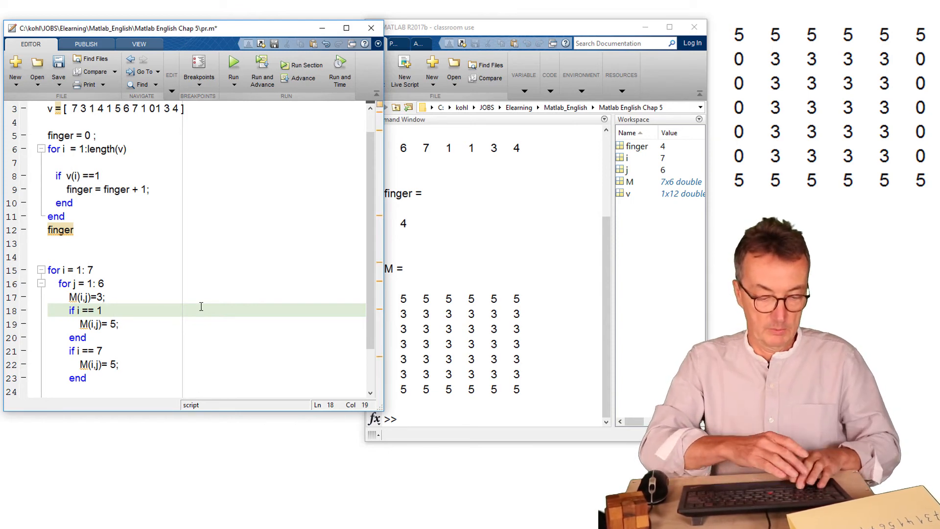
{"action": "type", "text": "||"}
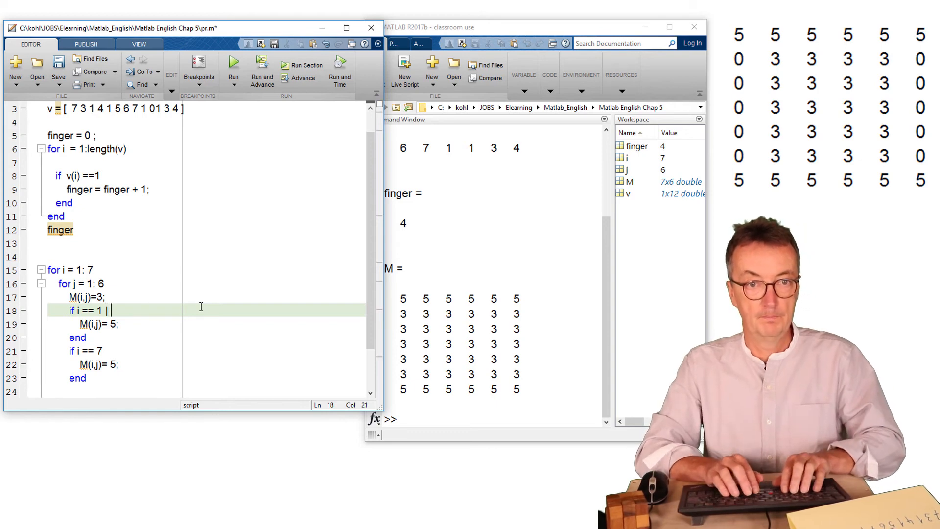
{"action": "type", "text": " i == 7"}
{"action": "key", "text": "Down"}
{"action": "key", "text": "Down"}
{"action": "key", "text": "Down"}
{"action": "key", "text": "Home"}
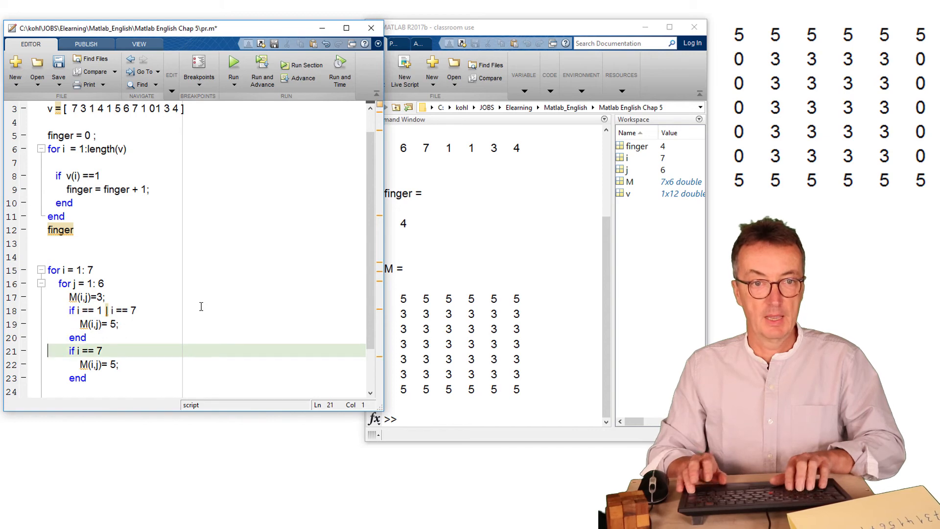
{"action": "key", "text": "shift+Down"}
{"action": "key", "text": "shift+Down"}
{"action": "key", "text": "shift+Down"}
{"action": "key", "text": "Delete"}
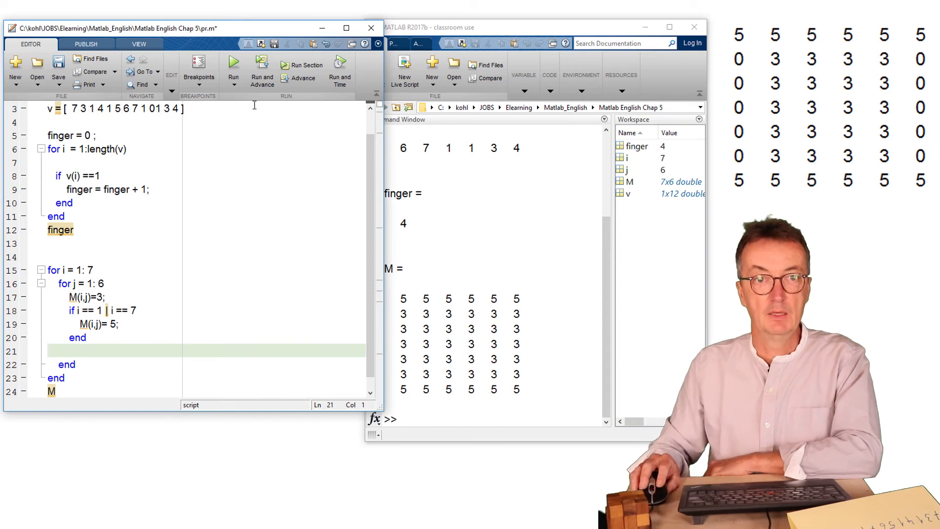
{"action": "left_click", "coordinate": [233, 66]}
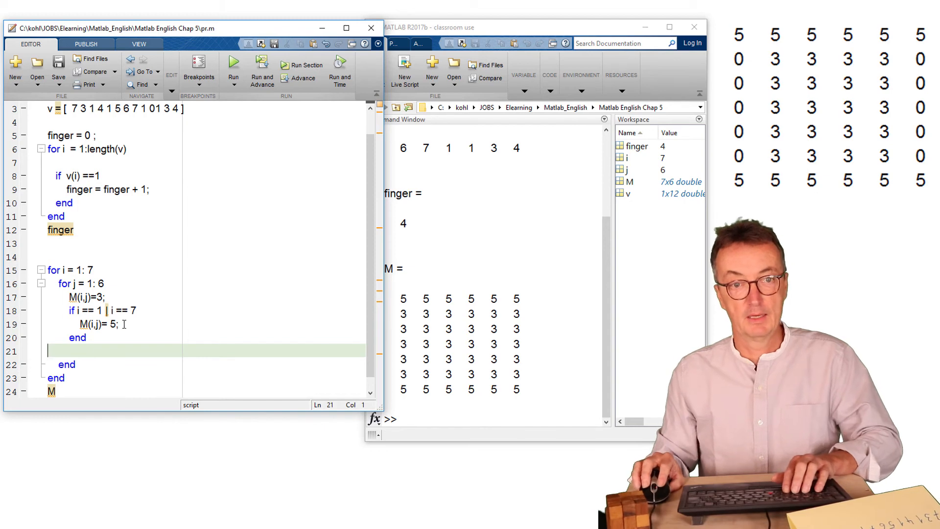
Step: Add 'if j== 1 | j ==6' with 'M(i,j)= 0;' below the row assignment and run the script
{"action": "left_click", "coordinate": [191, 324]}
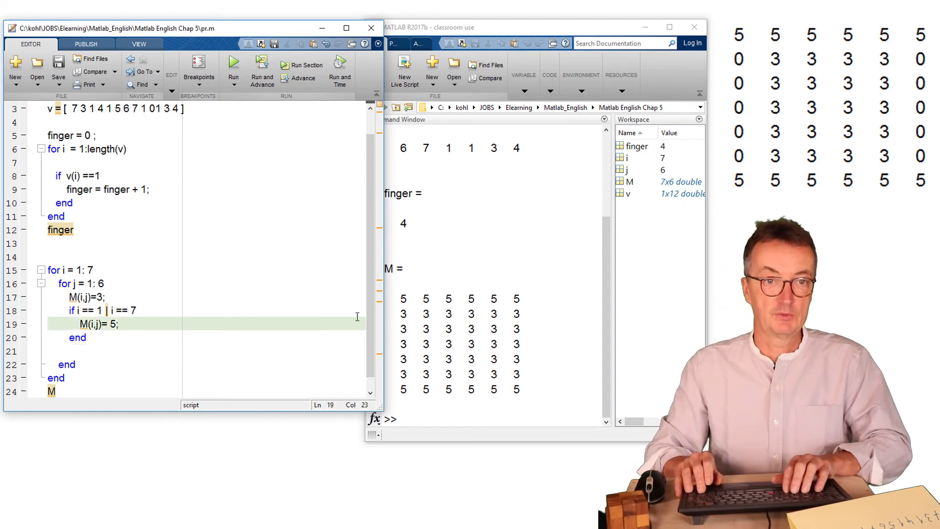
{"action": "key", "text": "Down"}
{"action": "key", "text": "Down"}
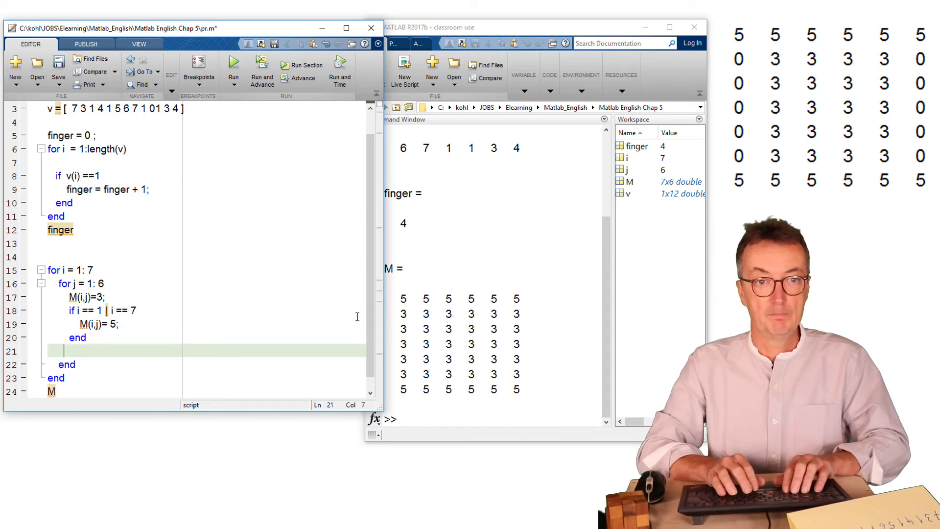
{"action": "type", "text": "if j== 1"}
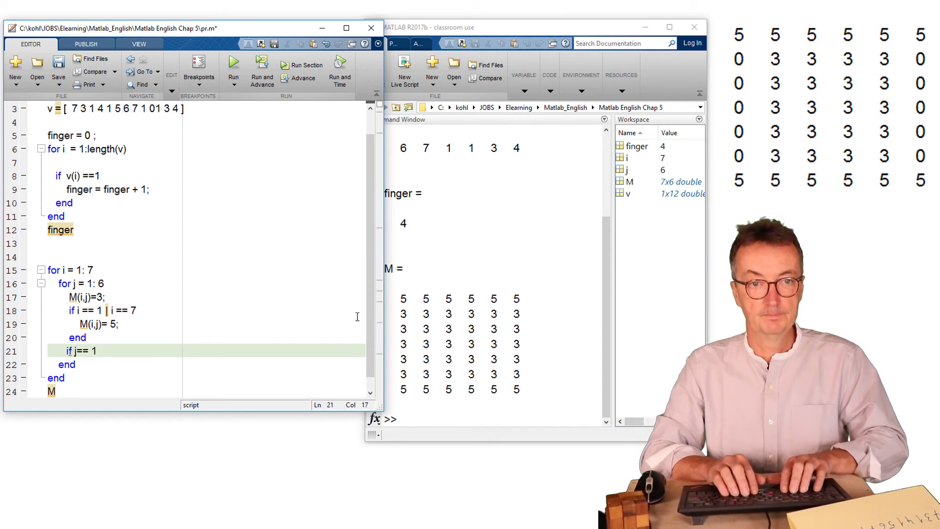
{"action": "type", "text": "|"}
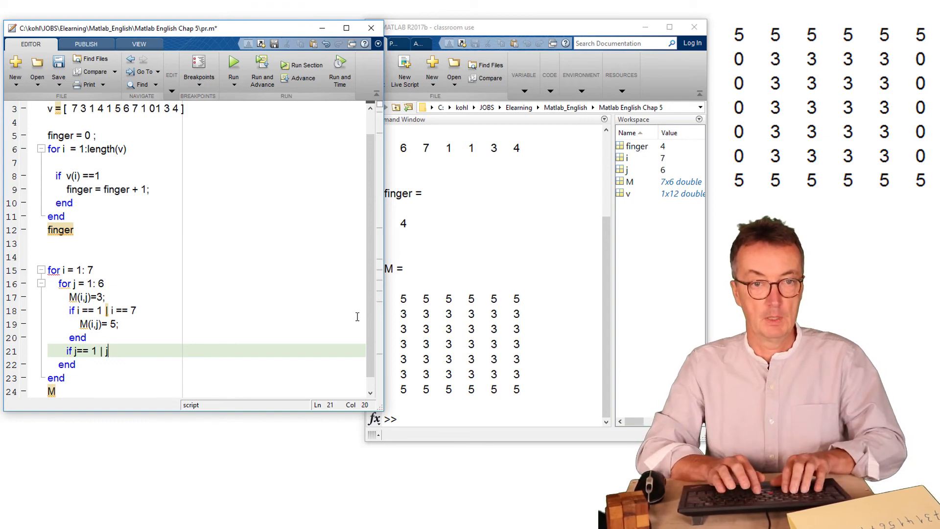
{"action": "type", "text": " j ="}
{"action": "key", "text": "BackSpace"}
{"action": "key", "text": "BackSpace"}
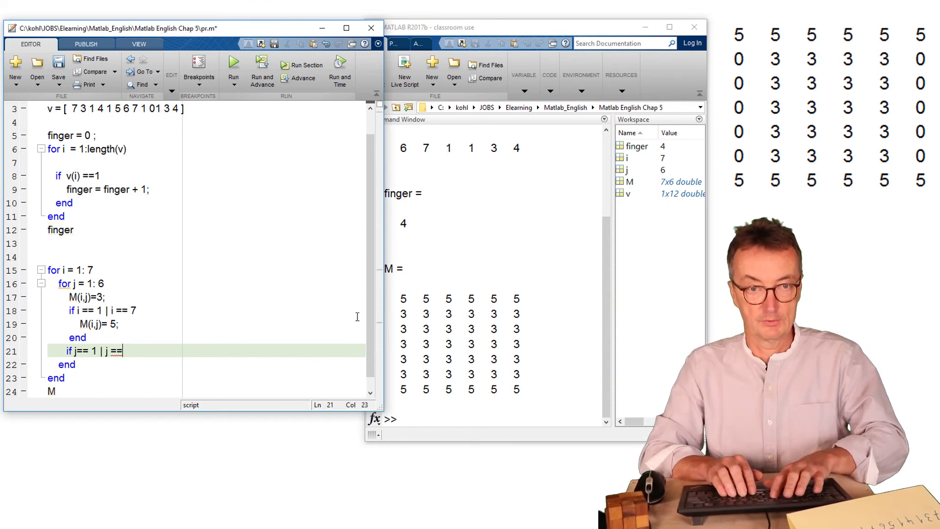
{"action": "type", "text": "6"}
{"action": "key", "text": "Return"}
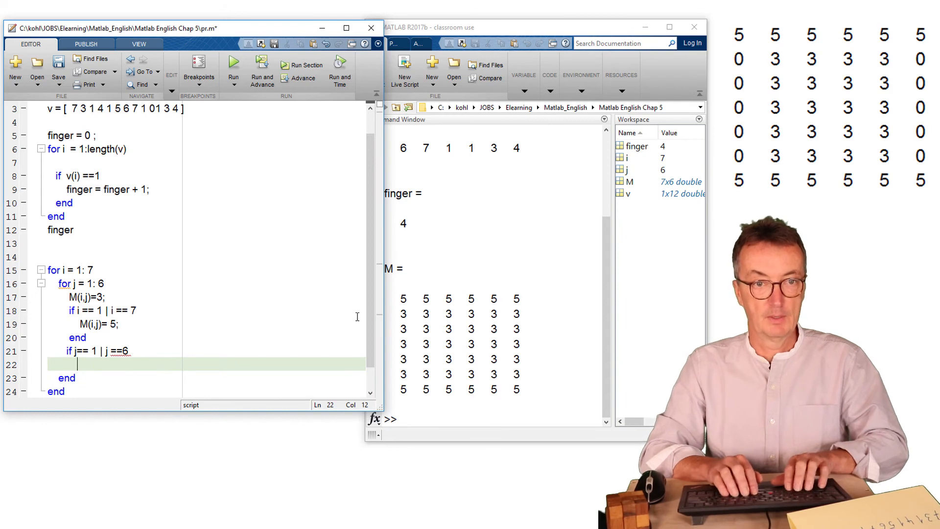
{"action": "type", "text": "M(i,"}
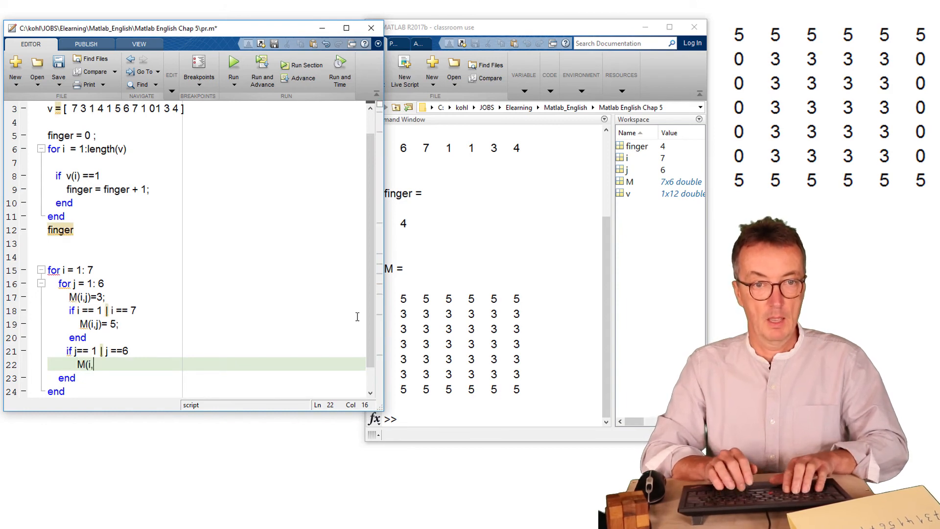
{"action": "type", "text": "j)= "}
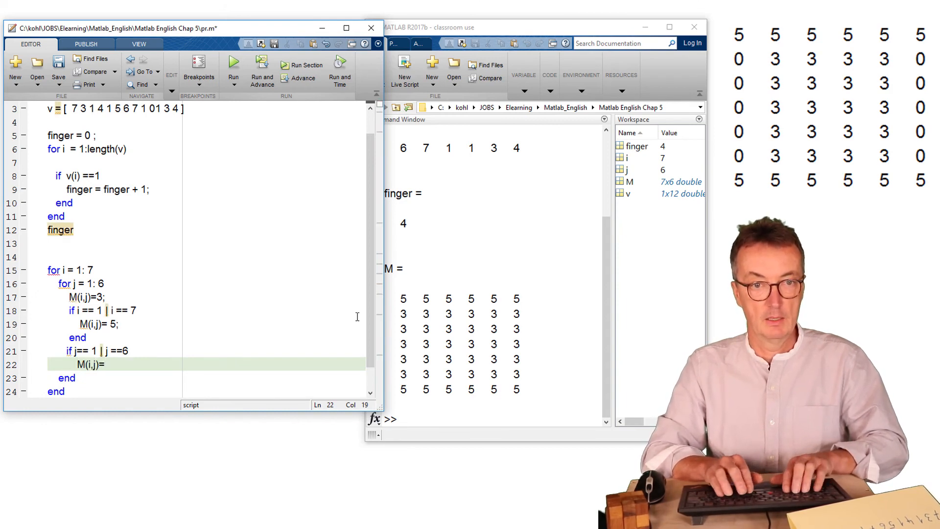
{"action": "type", "text": "0;"}
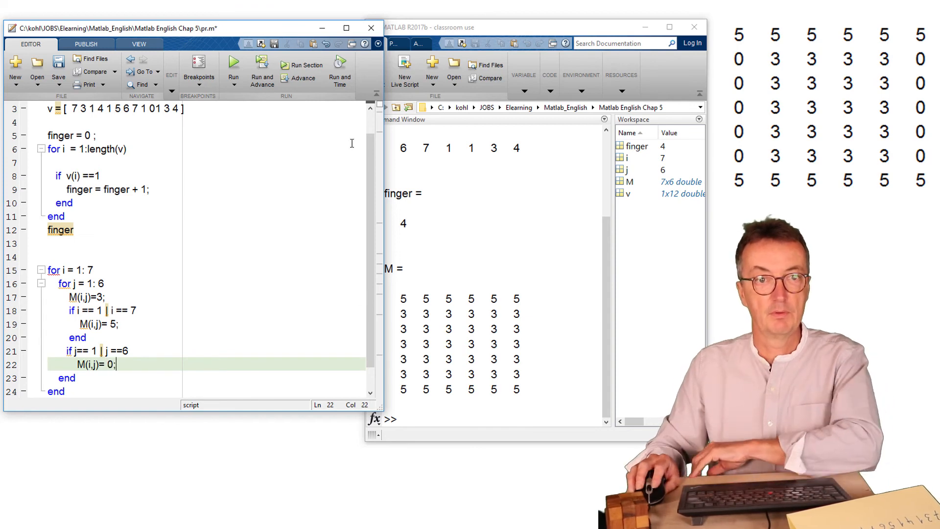
{"action": "left_click", "coordinate": [234, 63]}
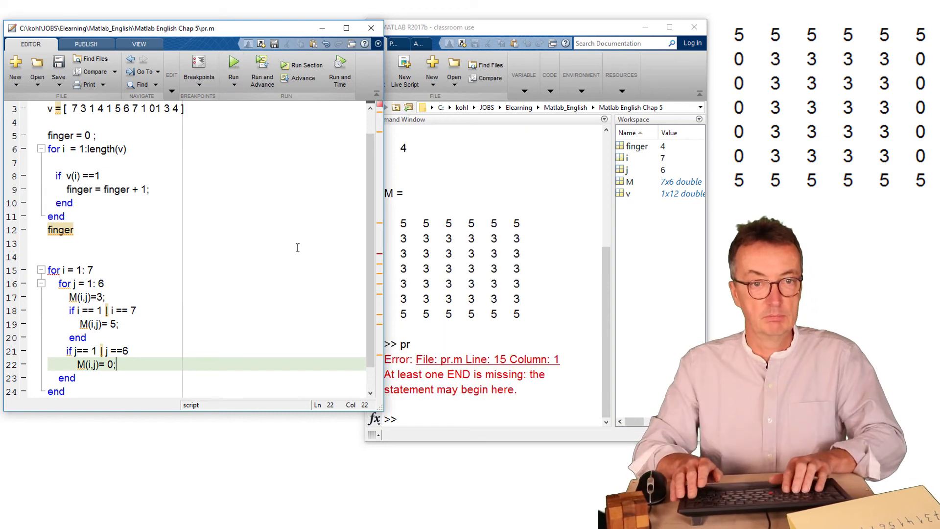
Step: Add the missing 'end' for the column condition and rerun so M shows zero side columns
{"action": "key", "text": "Return"}
{"action": "type", "text": "end"}
{"action": "key", "text": "Return"}
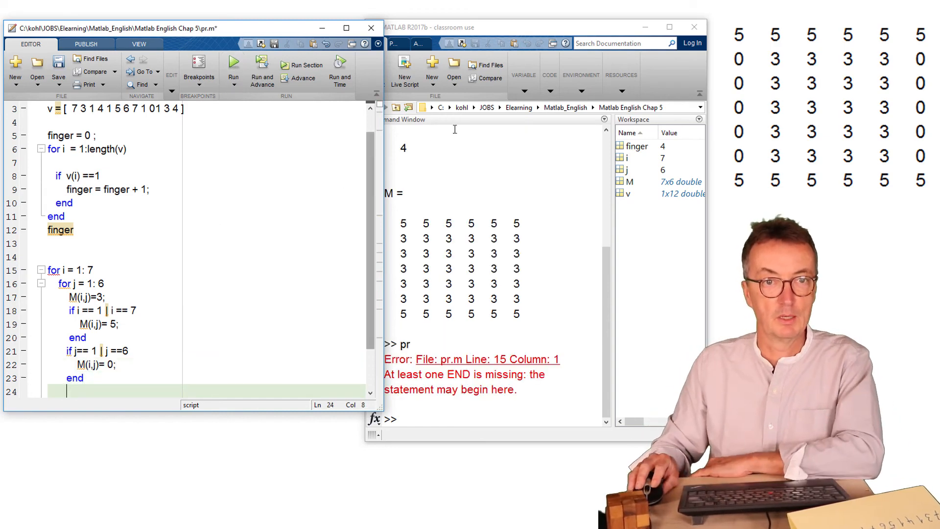
{"action": "left_click", "coordinate": [233, 64]}
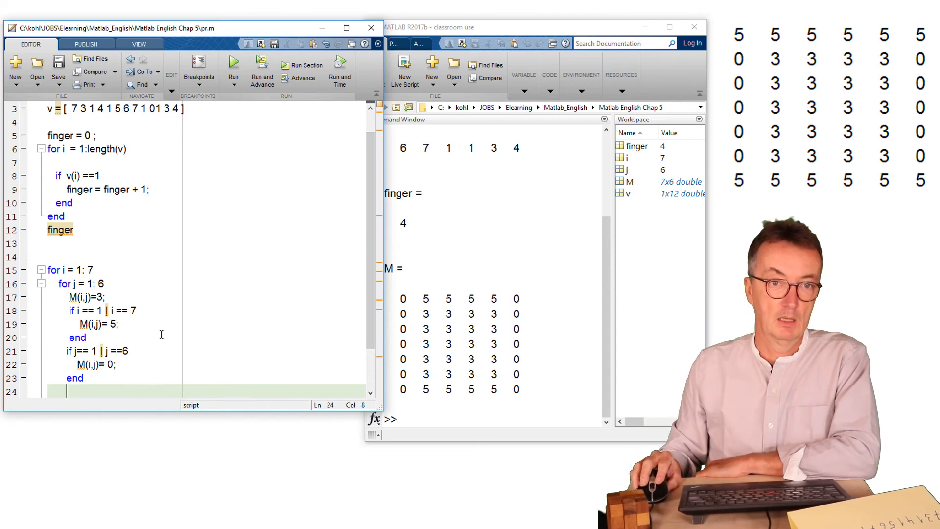
Step: Move the 'if j==1|j==6' block above 'if i == 1 | i == 7', save pr.m and run it
{"action": "left_click_drag", "start_coordinate": [61, 350], "coordinate": [102, 377]}
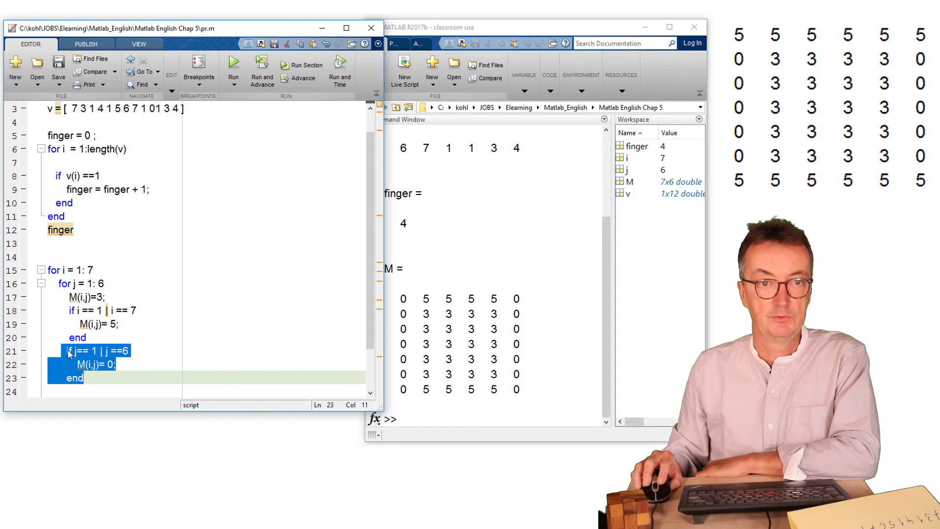
{"action": "left_click_drag", "start_coordinate": [88, 363], "coordinate": [69, 310]}
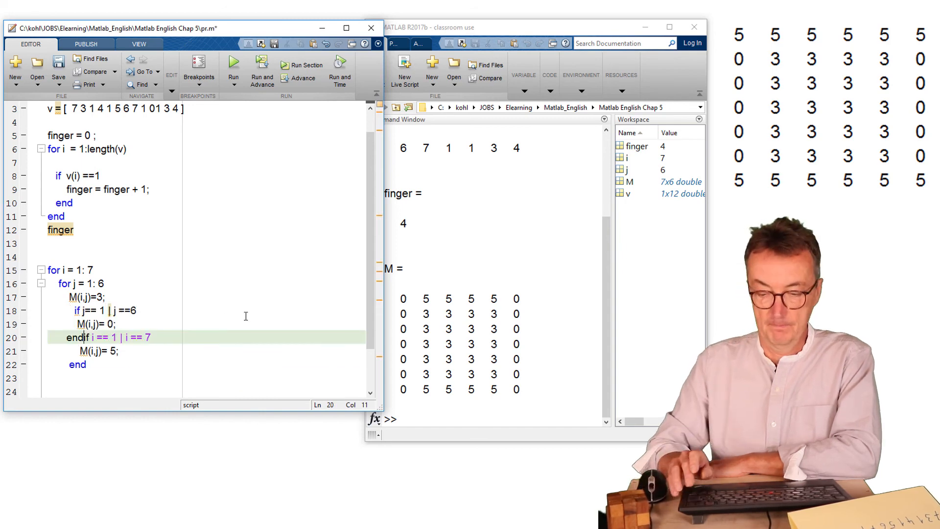
{"action": "key", "text": "Return"}
{"action": "key", "text": "ctrl+s"}
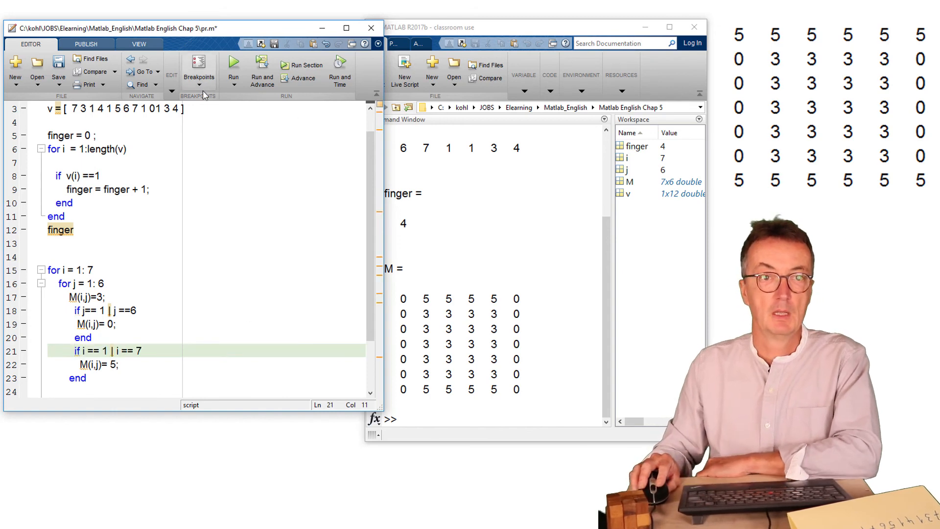
{"action": "left_click", "coordinate": [238, 67]}
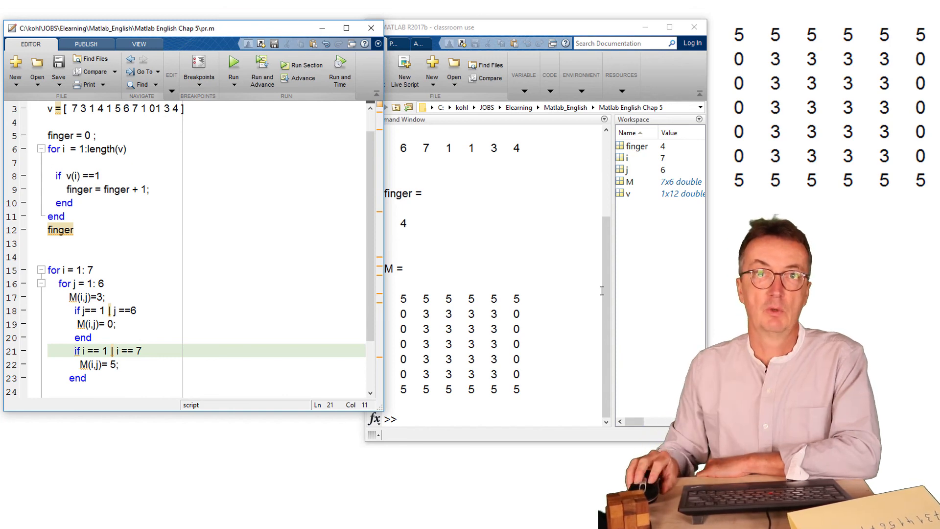
{"action": "scroll", "coordinate": [300, 371], "scroll_direction": "down", "scroll_amount": 1}
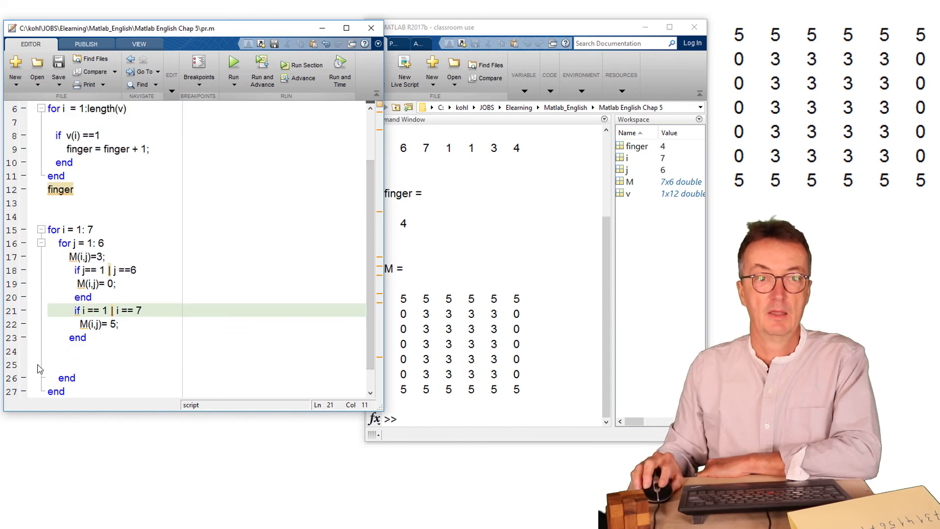
Step: Delete the extra blank line at line 24 inside the nested loops
{"action": "left_click", "coordinate": [55, 354]}
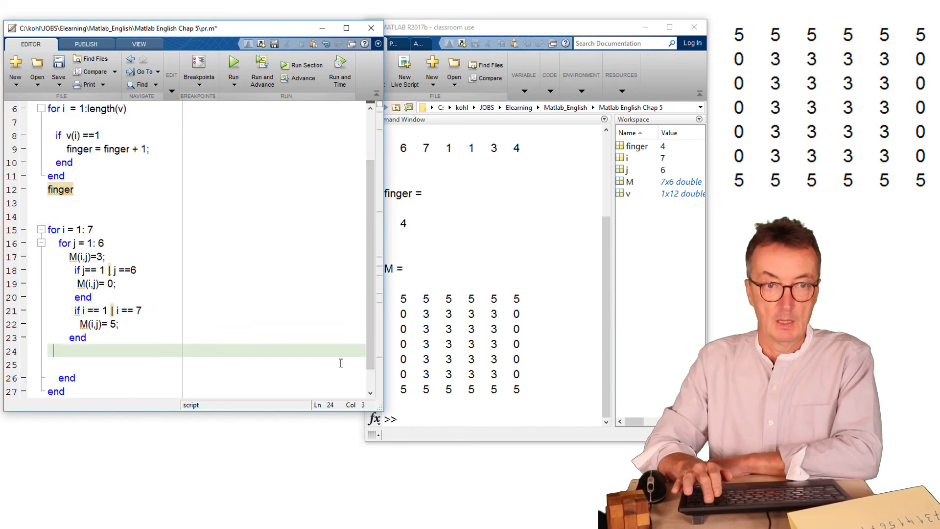
{"action": "key", "text": "Delete"}
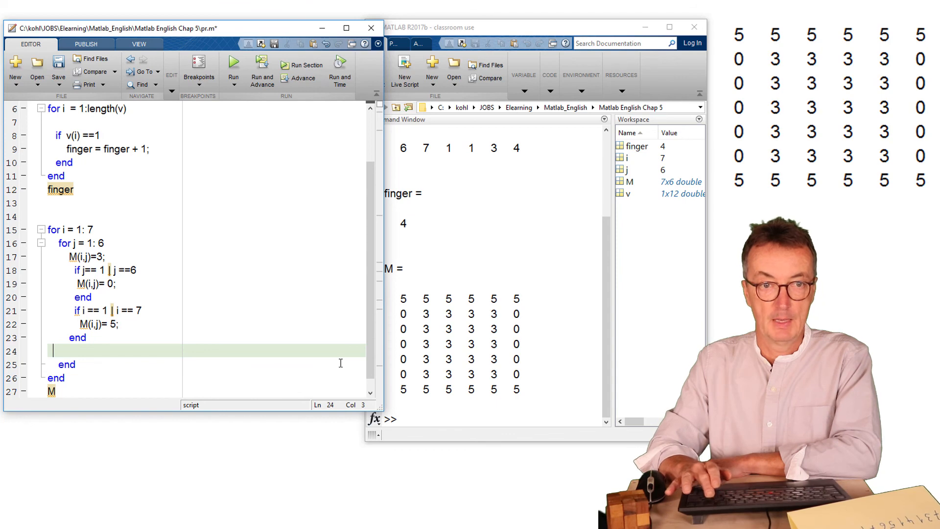